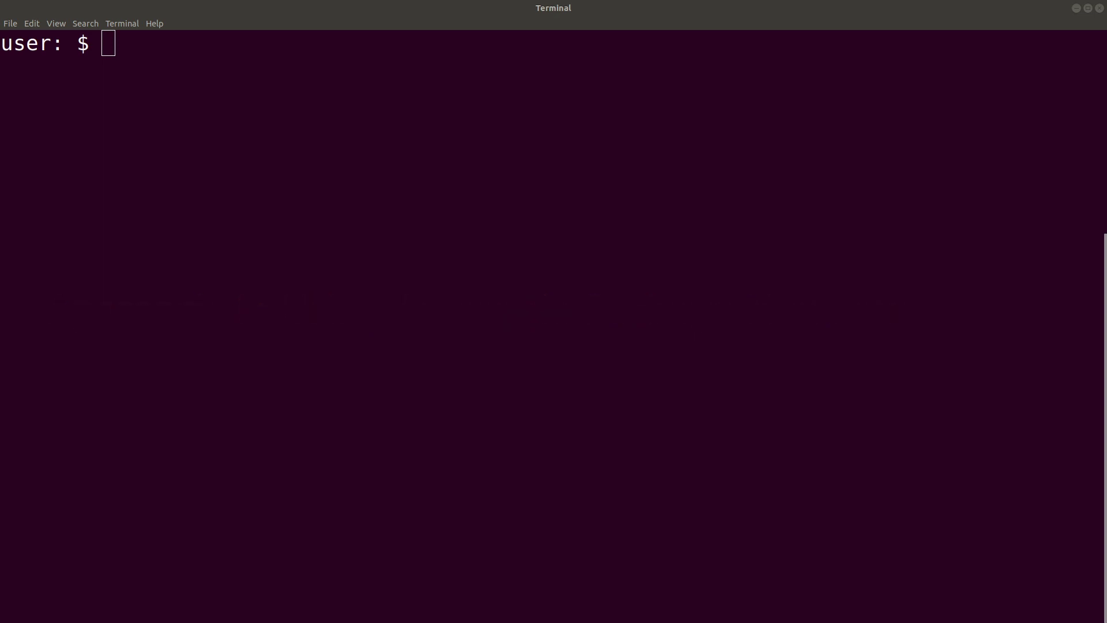
Step: Add the conda-forge channel to the conda configuration with conda config --add channels conda-forge
left_click(1090, 88)
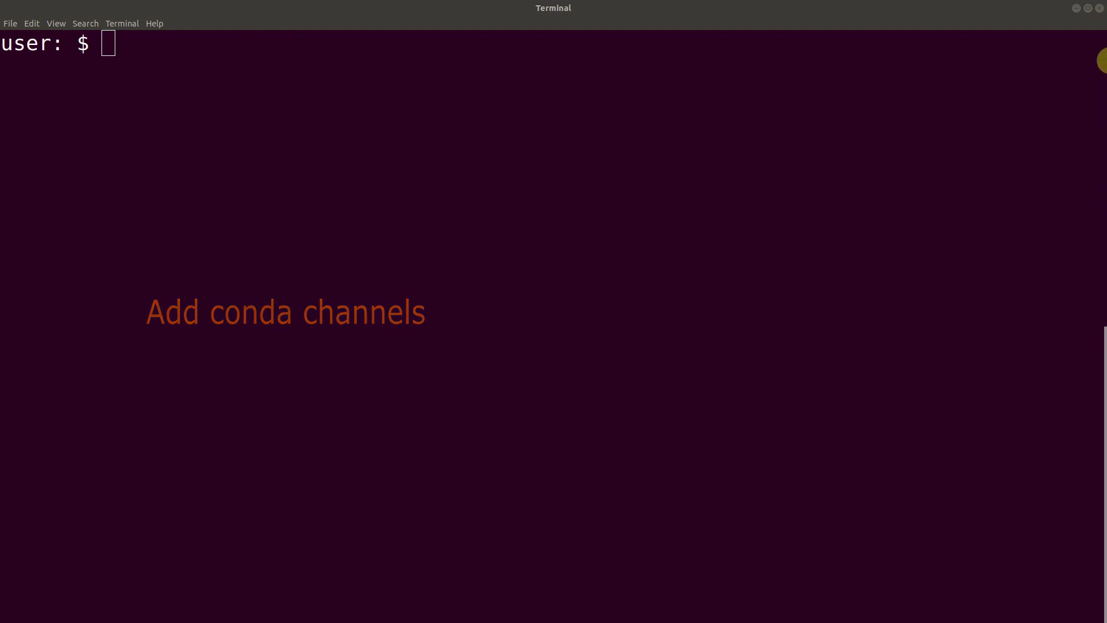
left_click(1078, 48)
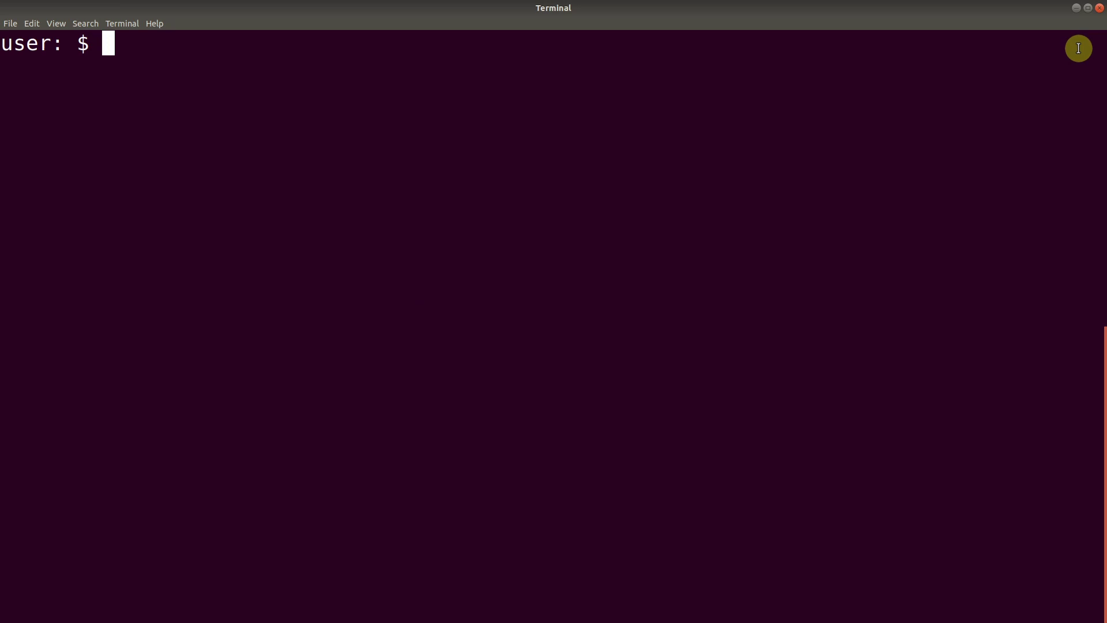
type("conda co")
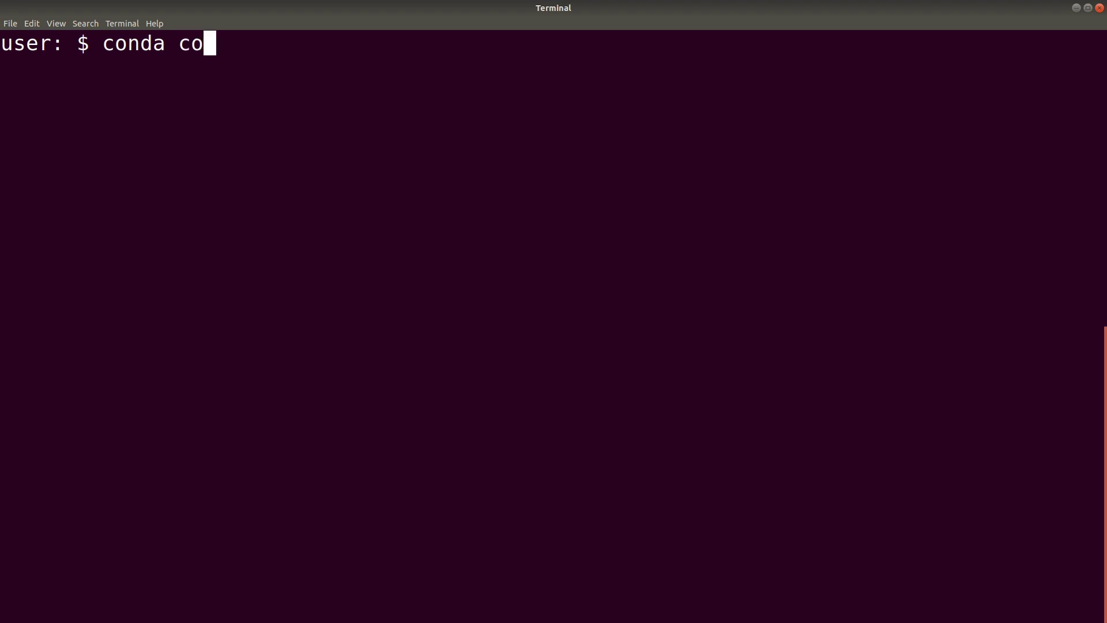
type("nfig --add chn")
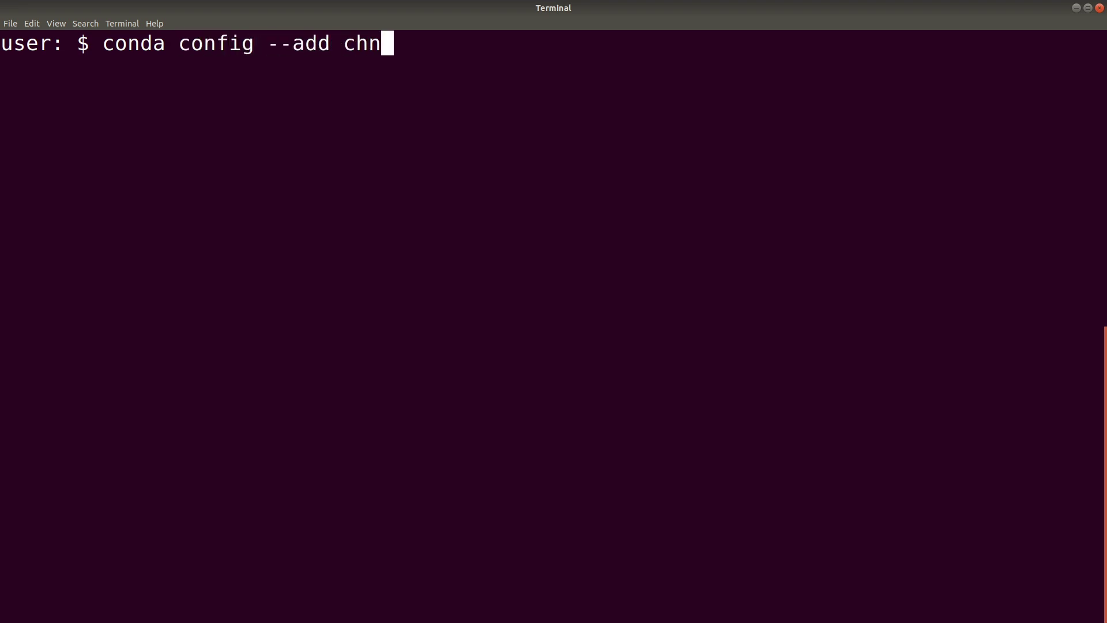
key("BackSpace")
type("an")
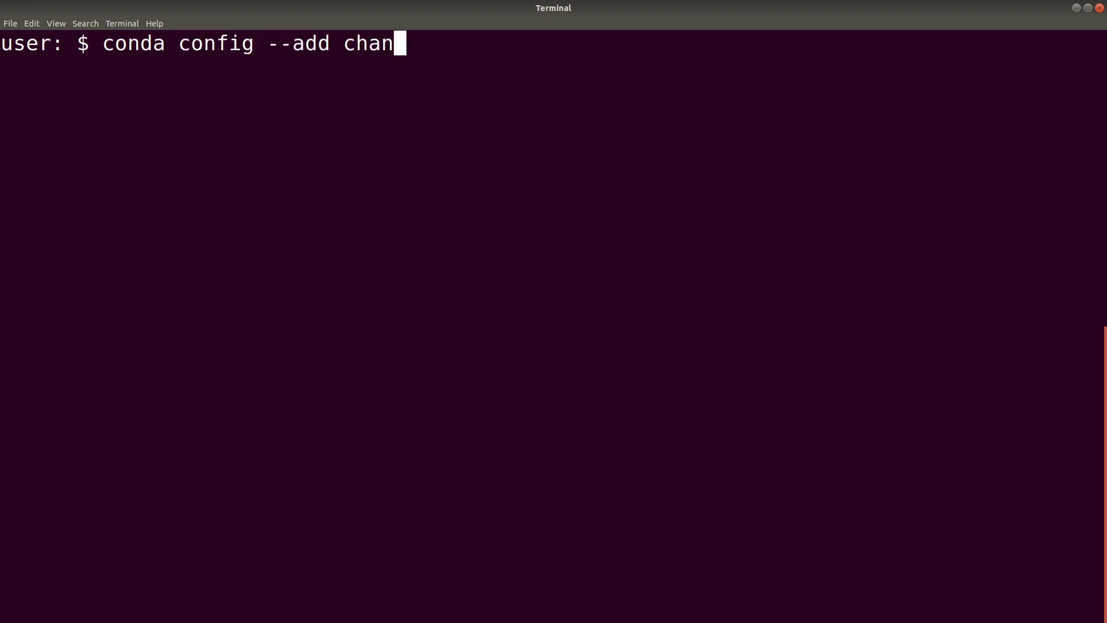
type("nels cond")
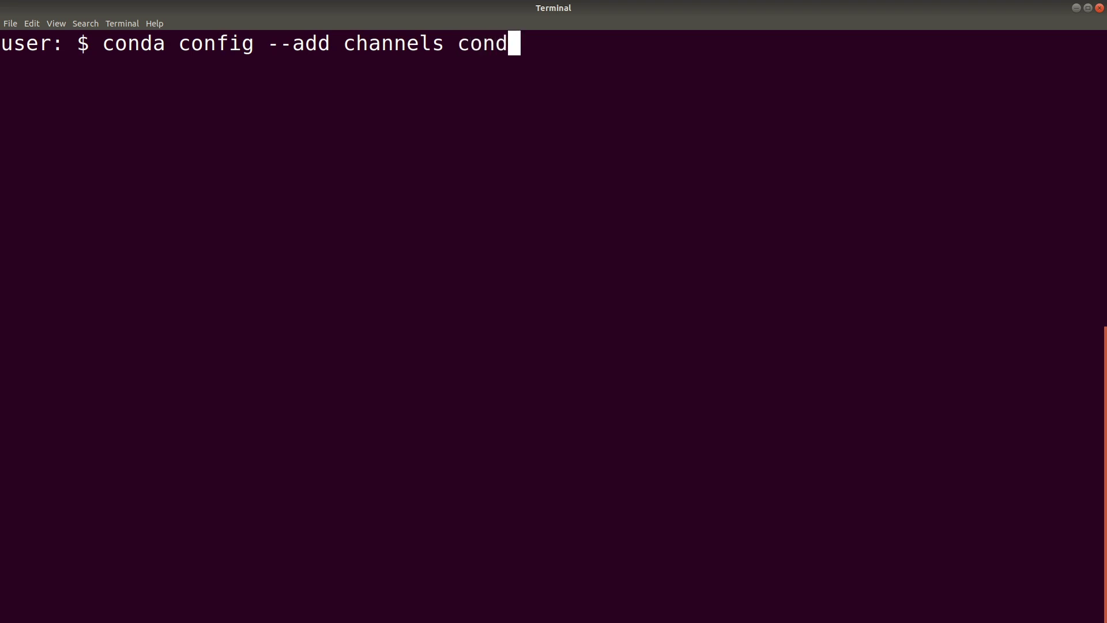
type("a-forge")
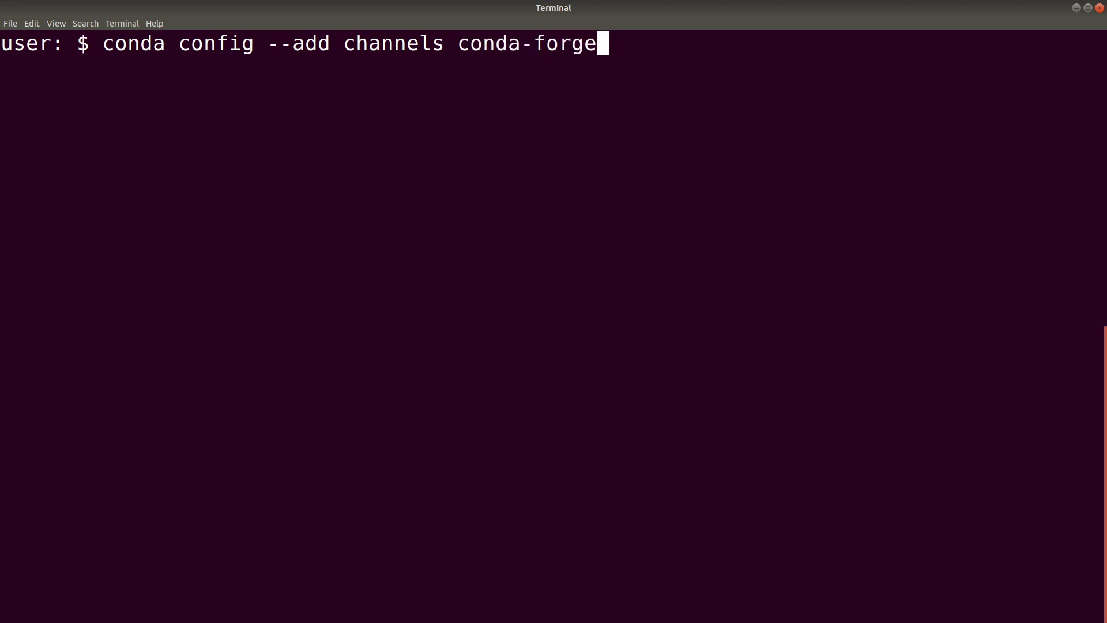
key("Return")
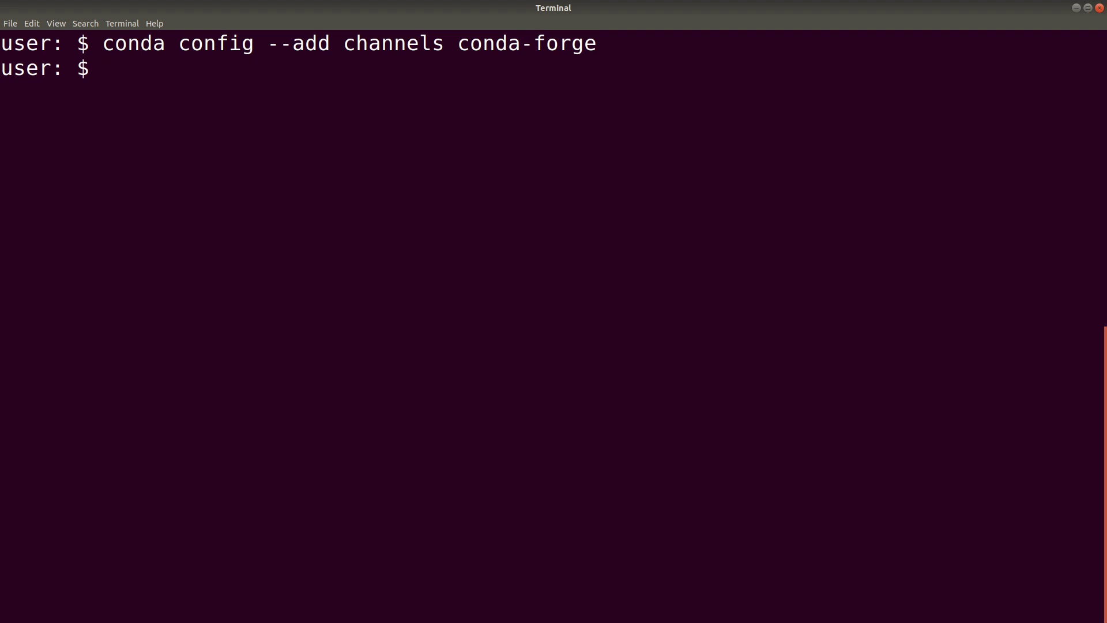
Step: Add the bioconda channel to the conda configuration with conda config --add channels bioconda
type("conda co")
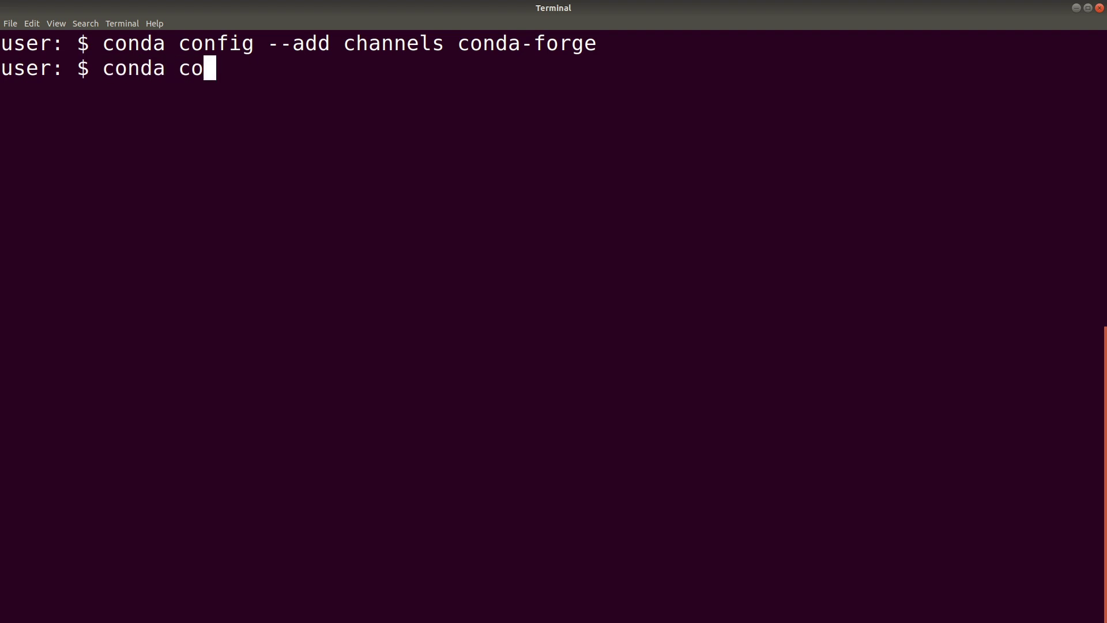
type("nfig --add bioconda")
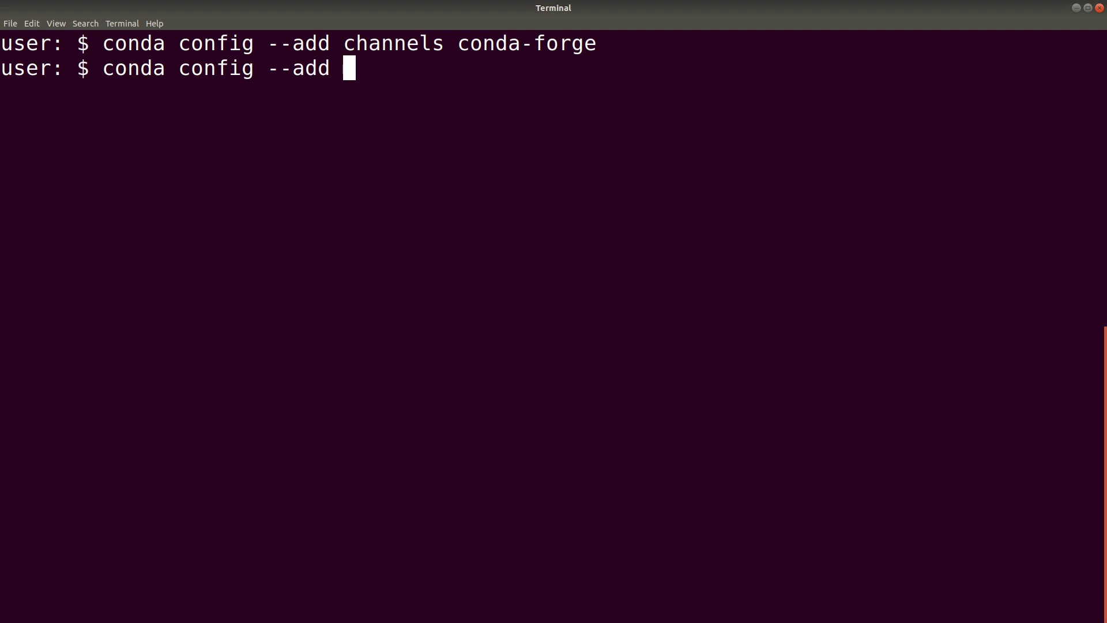
key("BackSpace")
key("BackSpace")
key("BackSpace")
key("BackSpace")
key("BackSpace")
key("BackSpace")
key("BackSpace")
key("BackSpace")
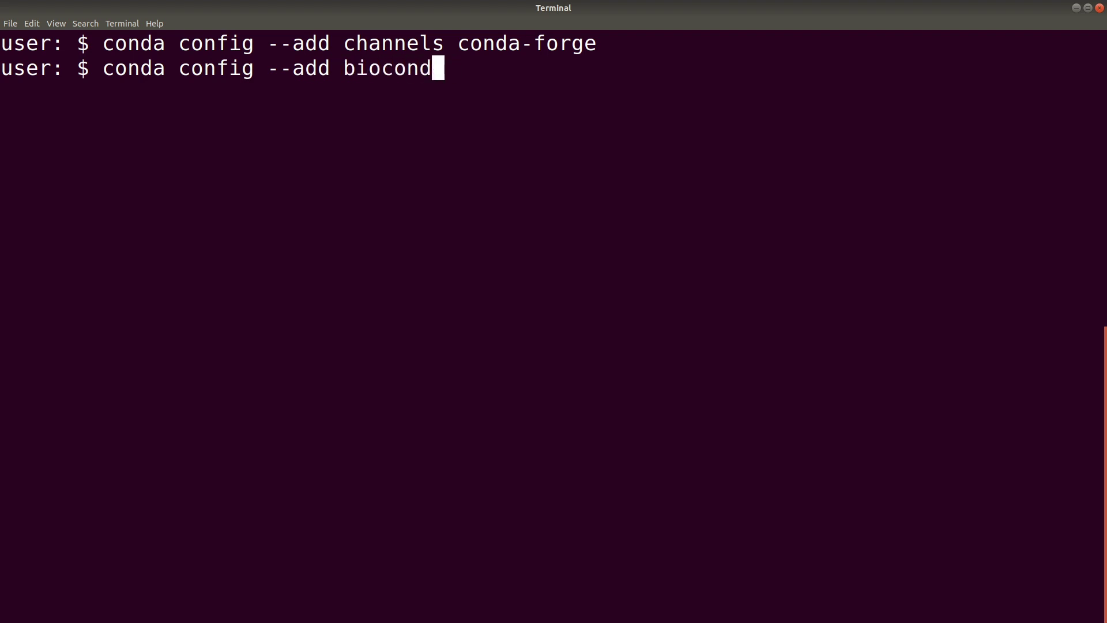
type("chh")
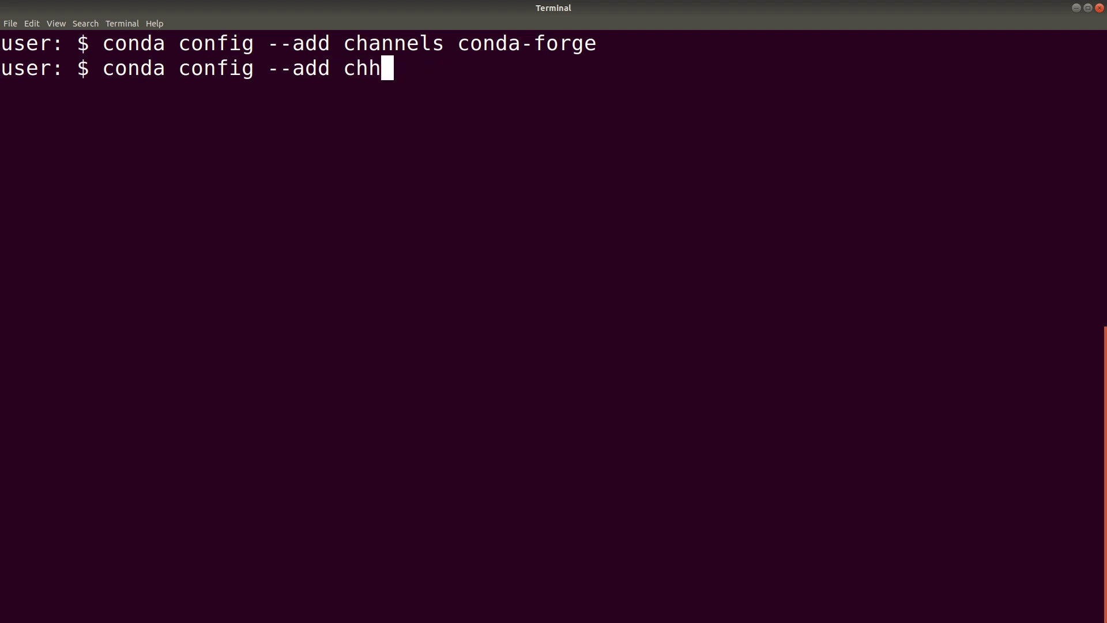
type("an")
key("BackSpace")
key("BackSpace")
key("BackSpace")
type("annels bioconda")
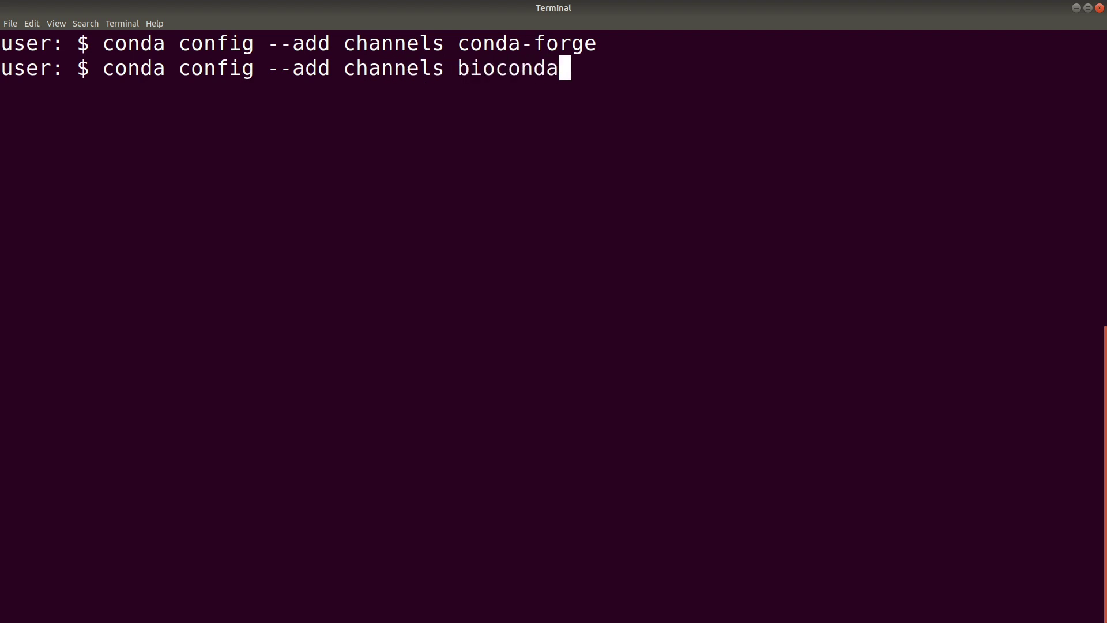
key("Return")
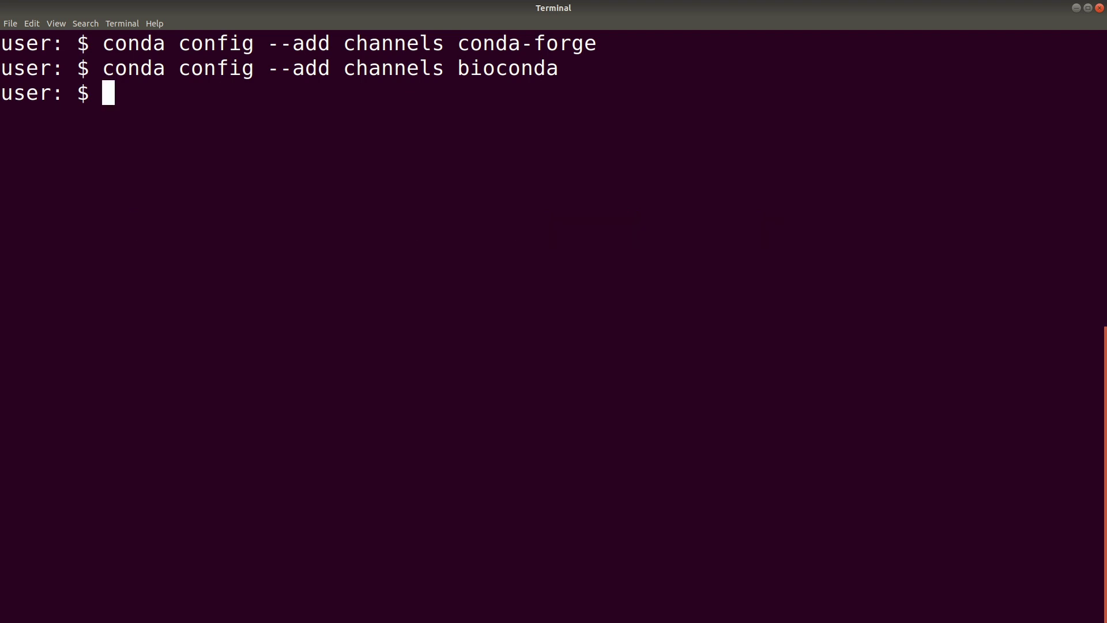
Step: Create a conda environment named artemis containing the artemis package by running conda create -n artemis artemis
type("conda cre")
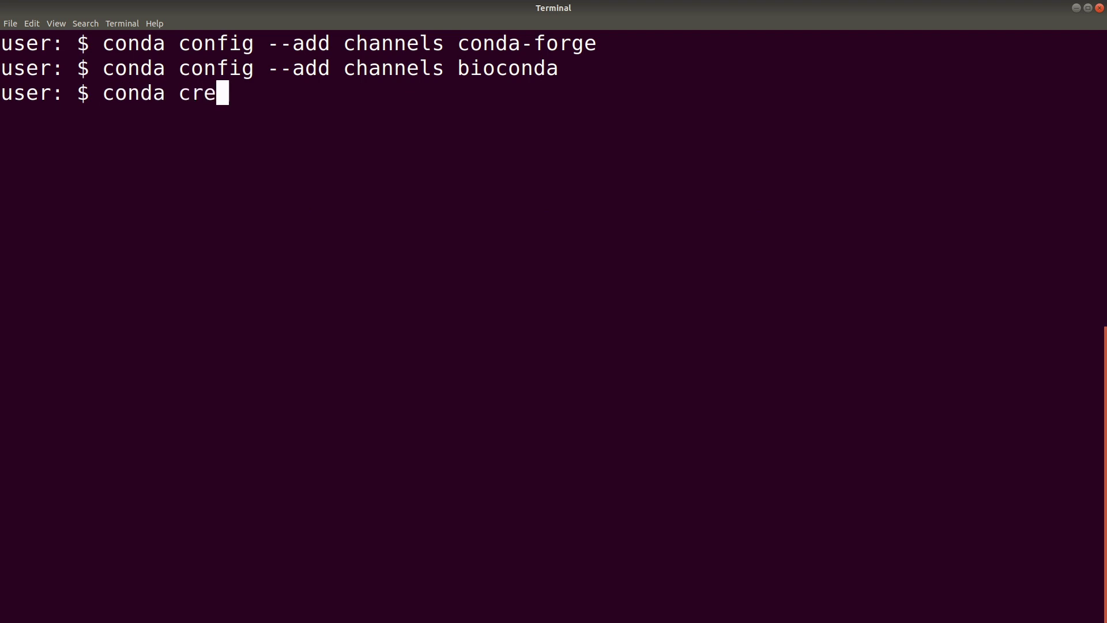
type("ate -n ")
type("-n artemis")
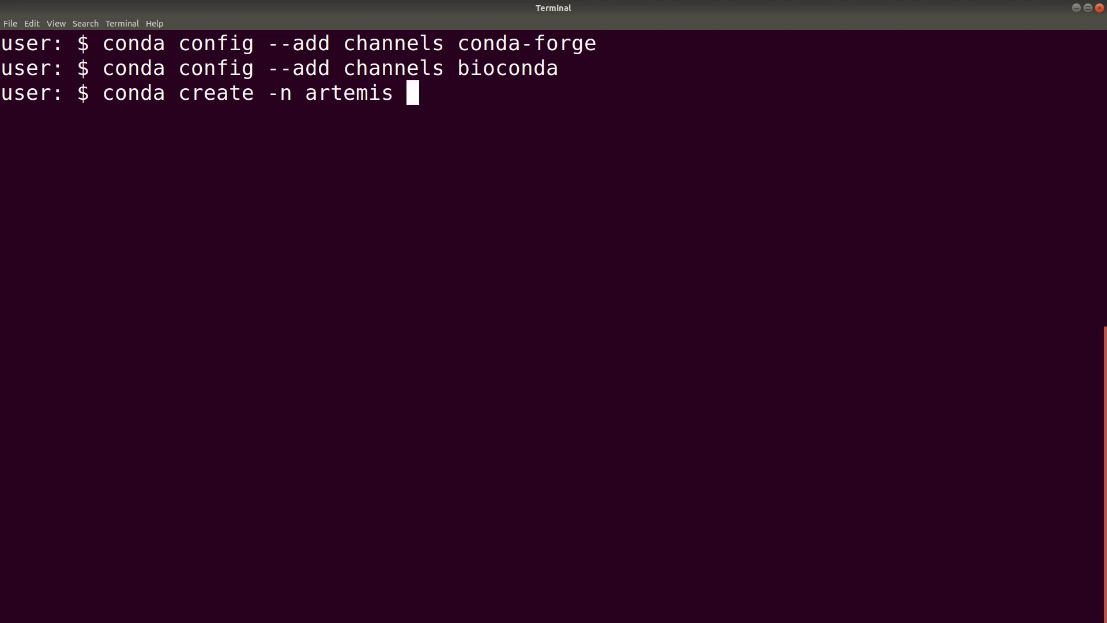
type("artemi")
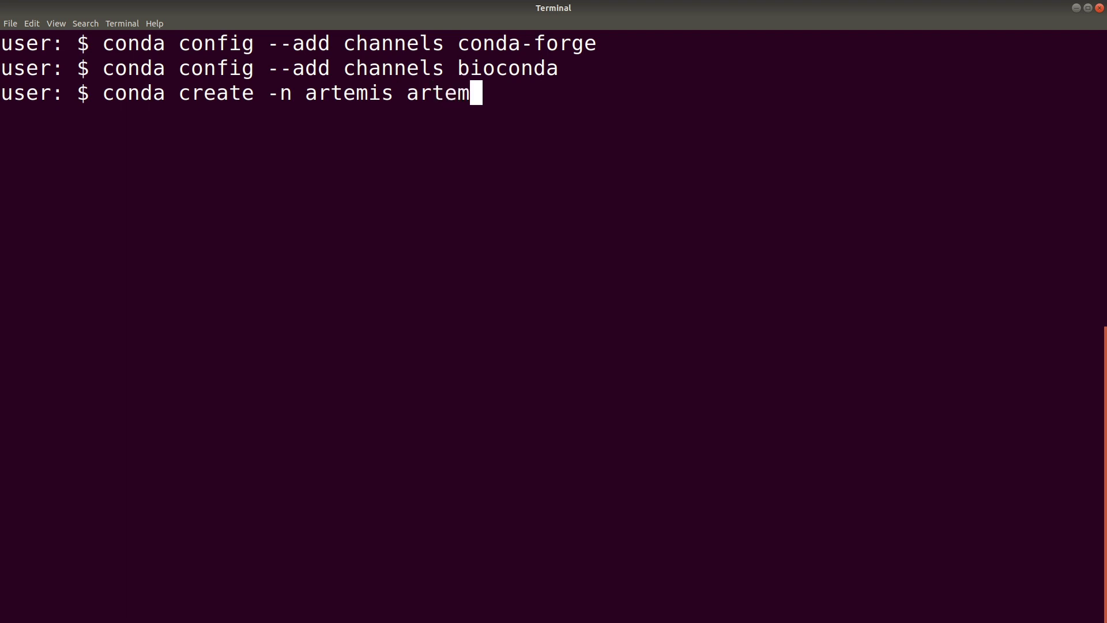
type("s")
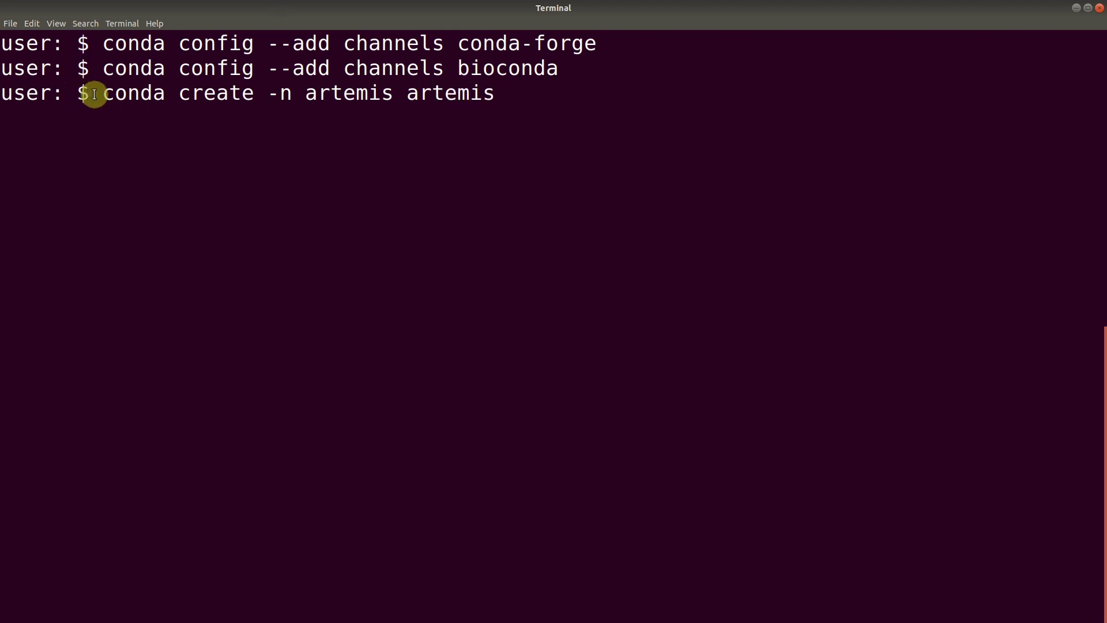
left_click_drag(98, 94, 395, 93)
left_click(393, 94)
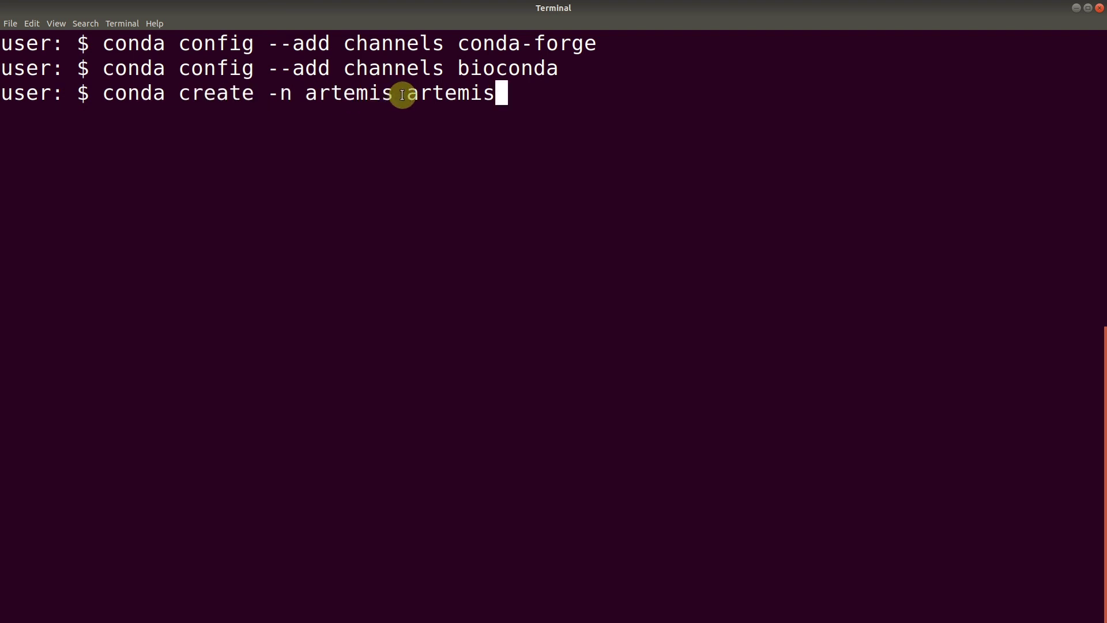
left_click_drag(395, 94, 489, 96)
left_click(489, 97)
key("Return")
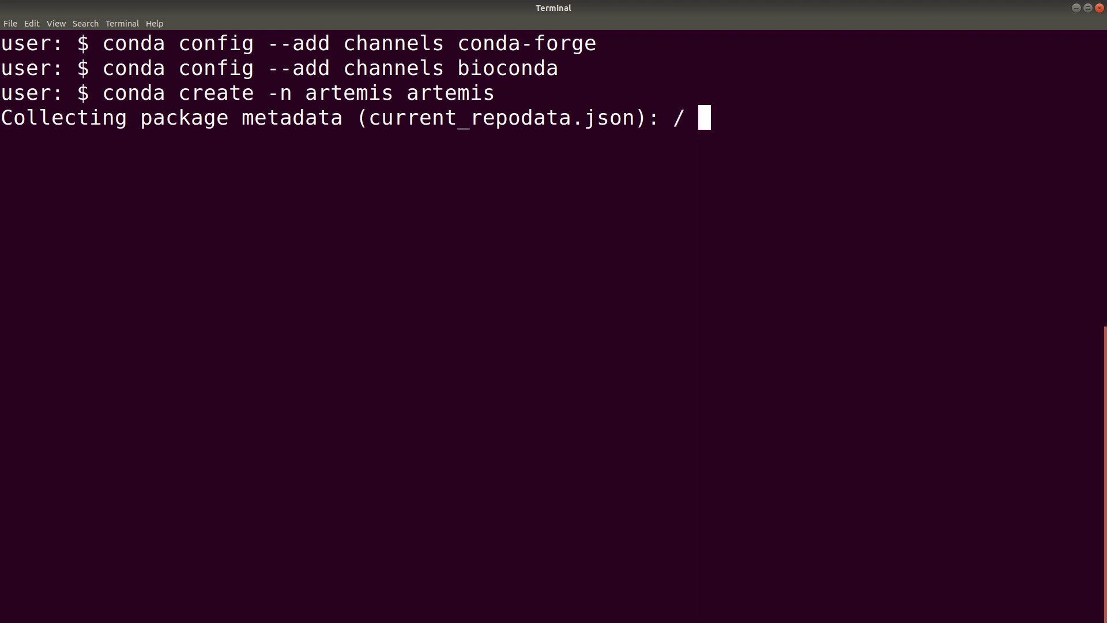
Step: Check the openjdk entry in the package plan and accept the installation with y
left_click(997, 88)
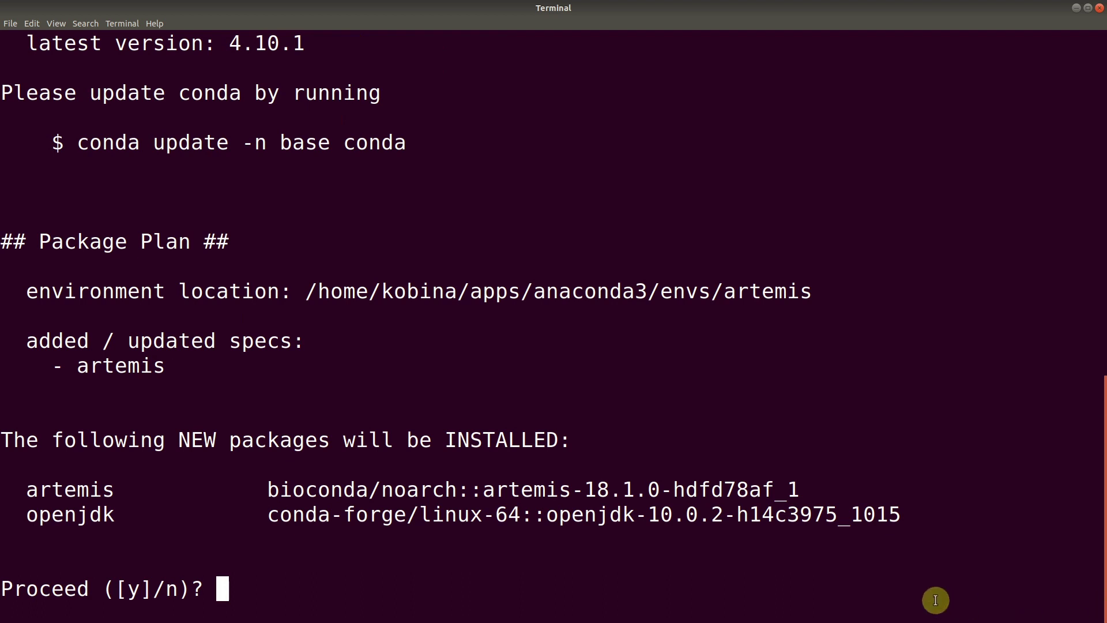
left_click_drag(25, 515, 147, 518)
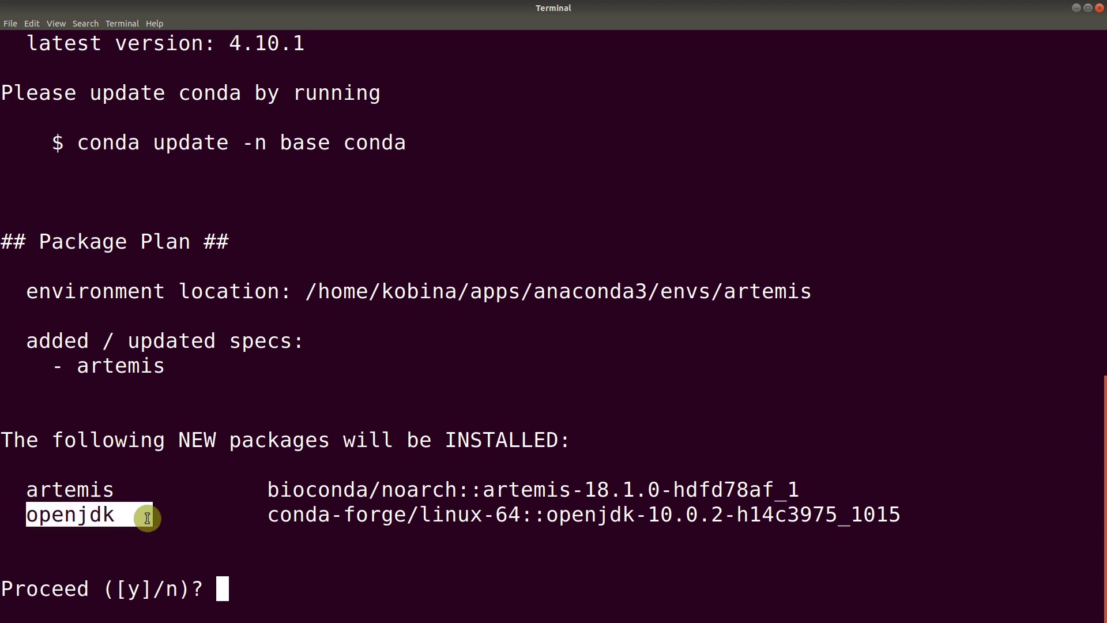
left_click(148, 518)
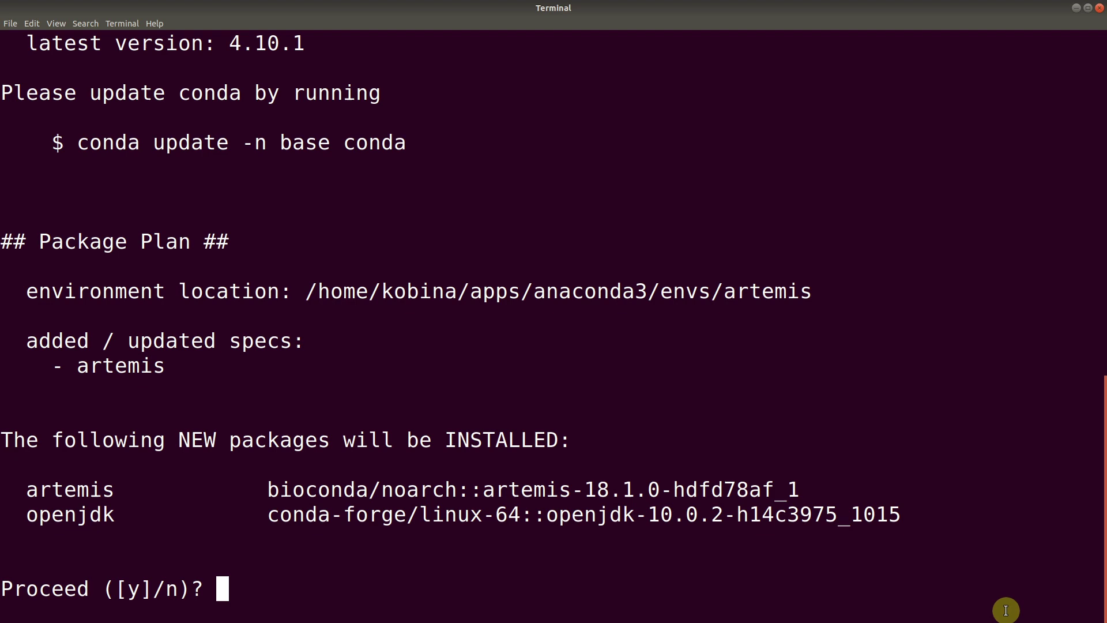
type("y")
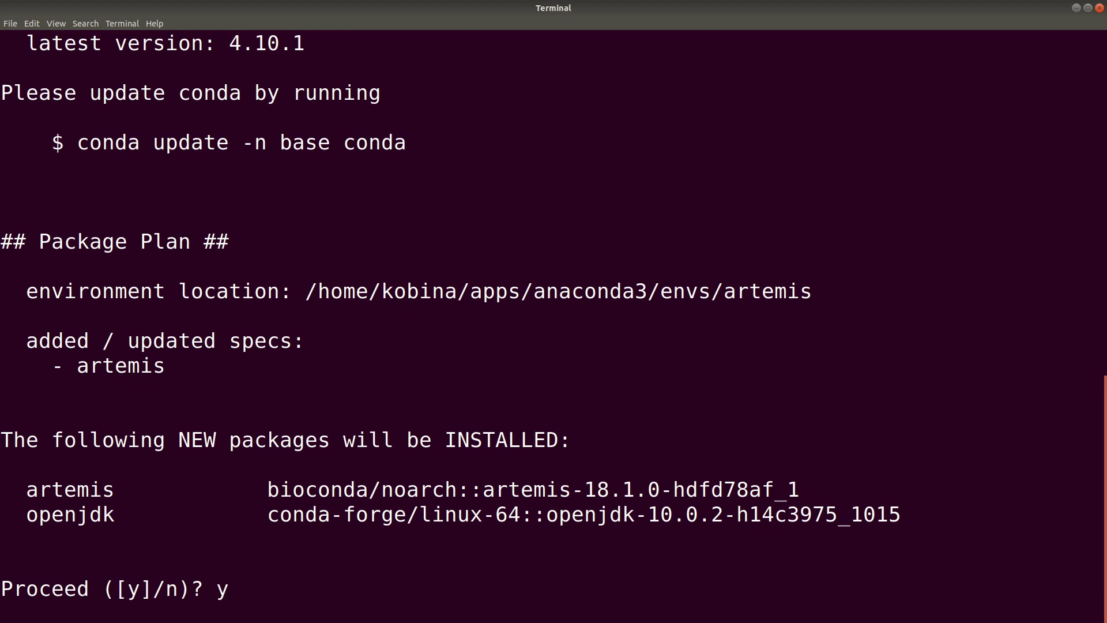
key("Return")
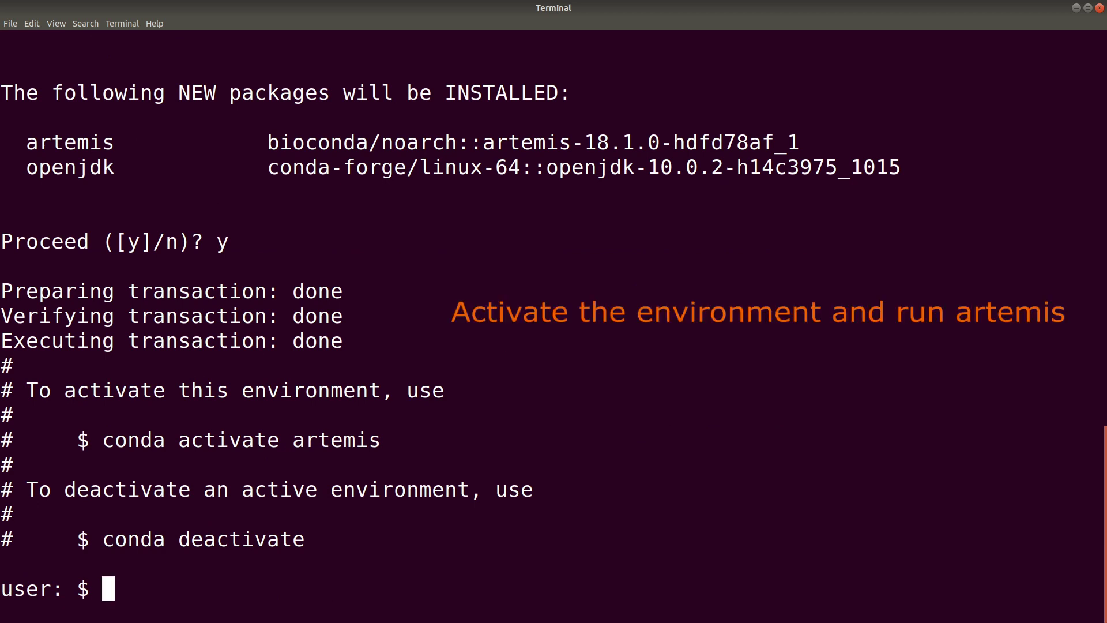
Step: Clear the terminal and activate the artemis conda environment
type("clear")
key("Return")
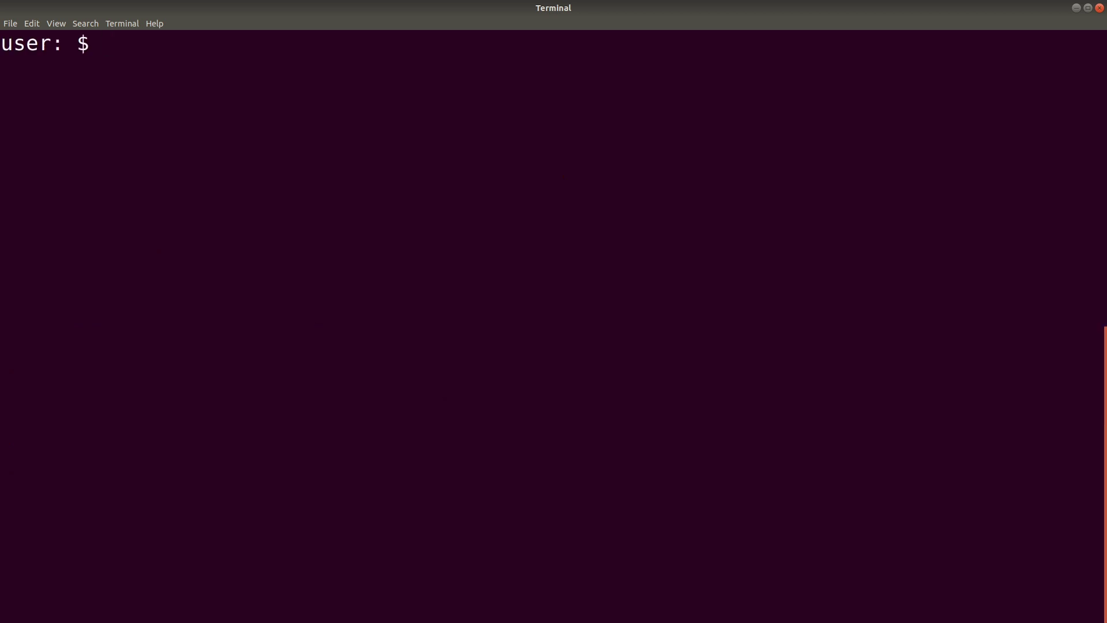
type("conda ac")
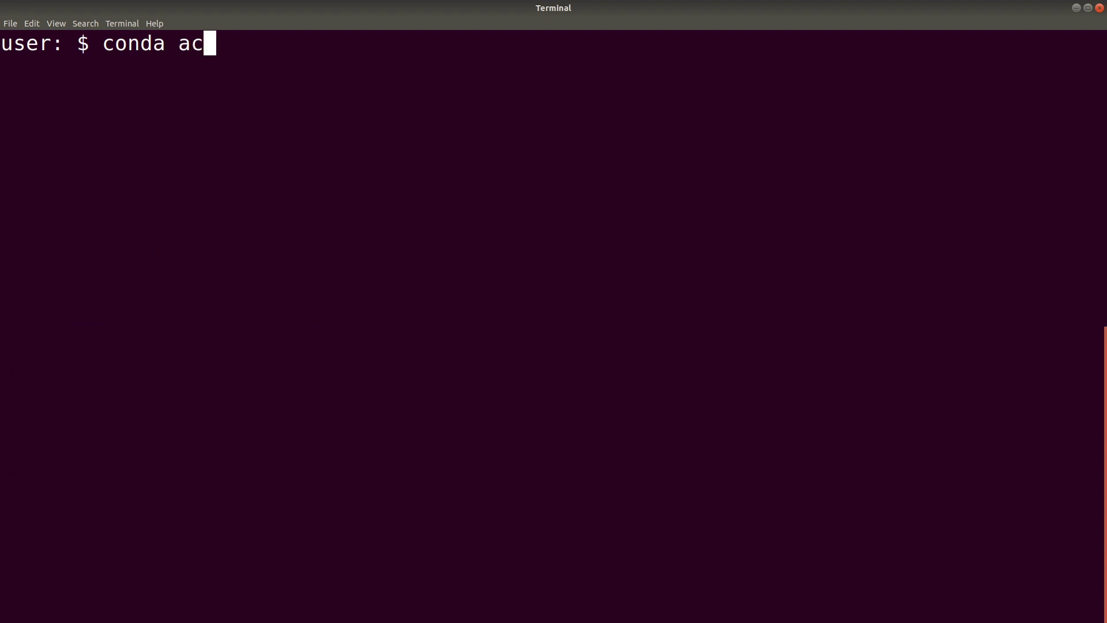
type("tivate artemis")
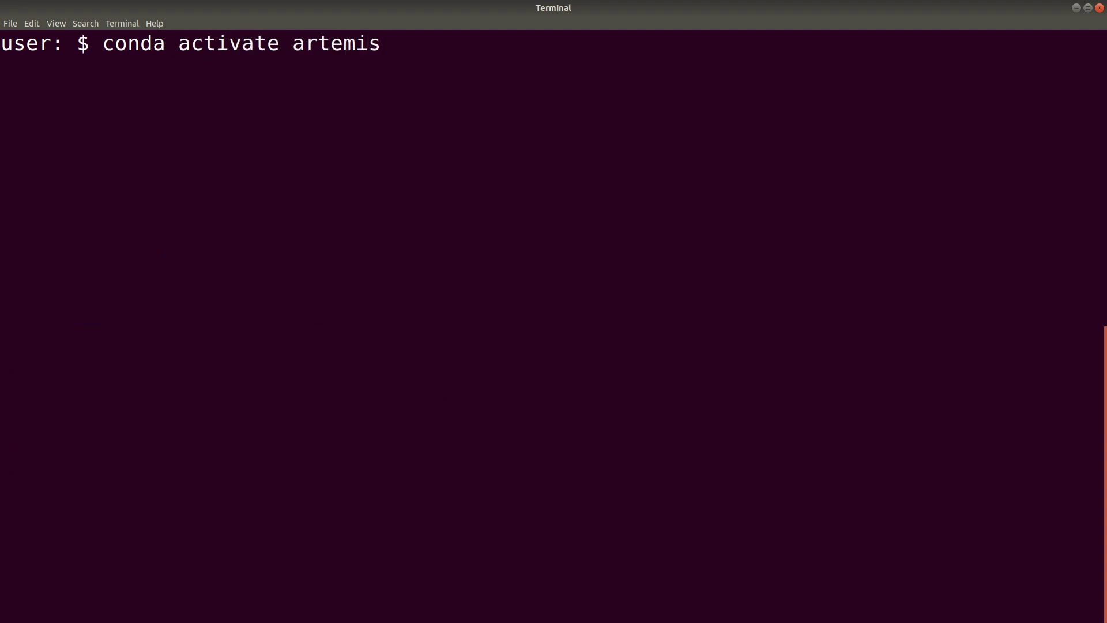
key("Return")
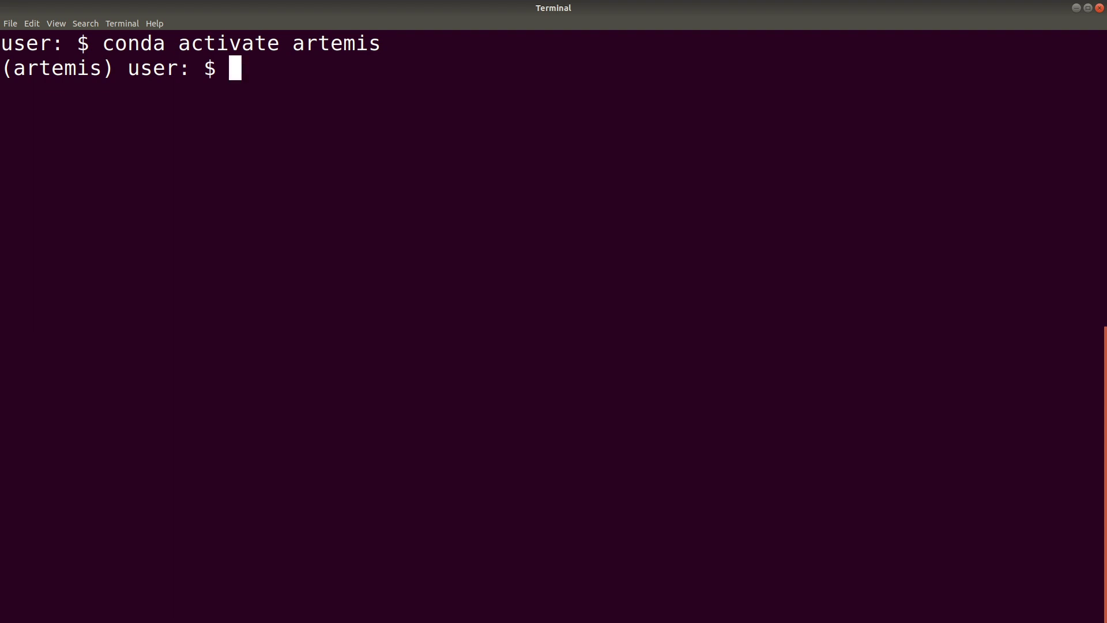
Step: Launch Artemis from the activated environment with the art command
type("art")
key("Return")
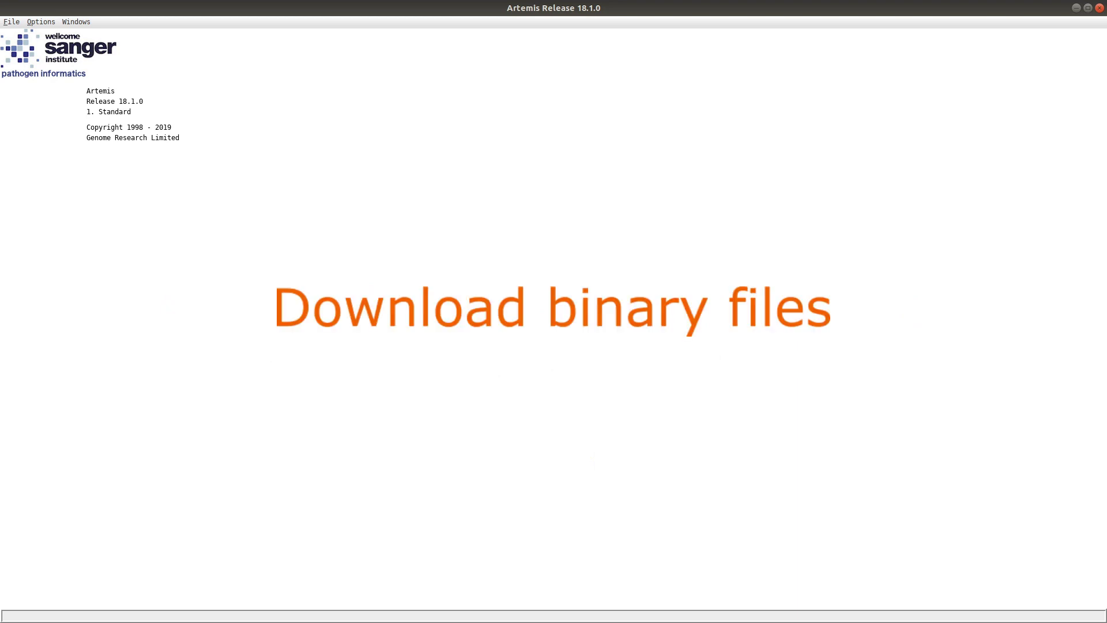
Step: Switch to Firefox and download the UNIX release from the Artemis page, saving artemis-unix-release-18.1.0.tar.gz to the Desktop folder
key("alt+Tab")
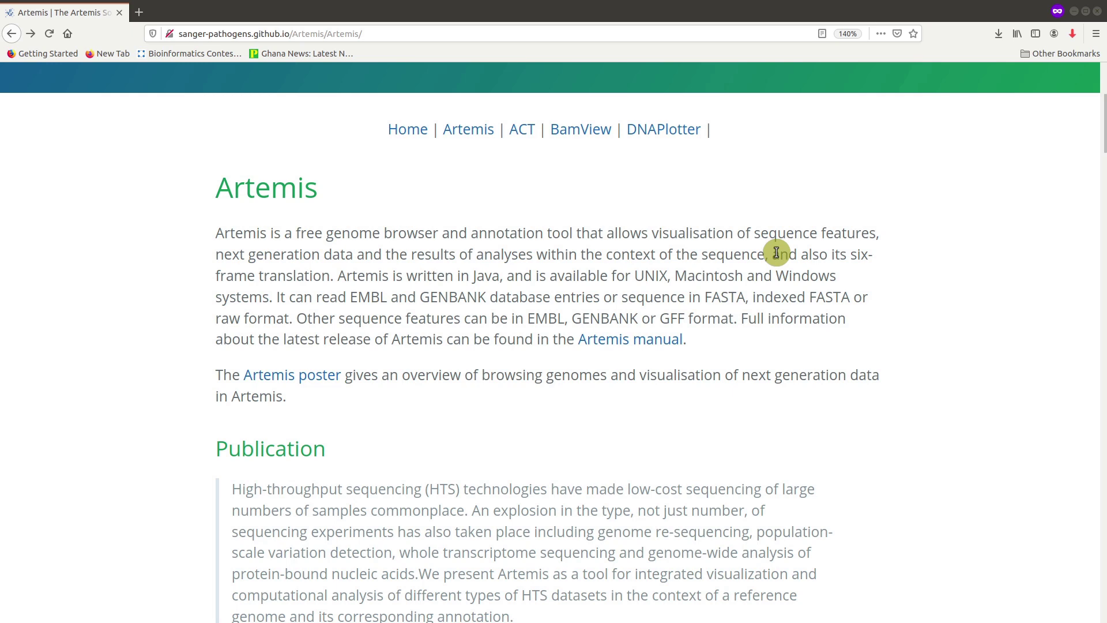
scroll(744, 298, "down", 5)
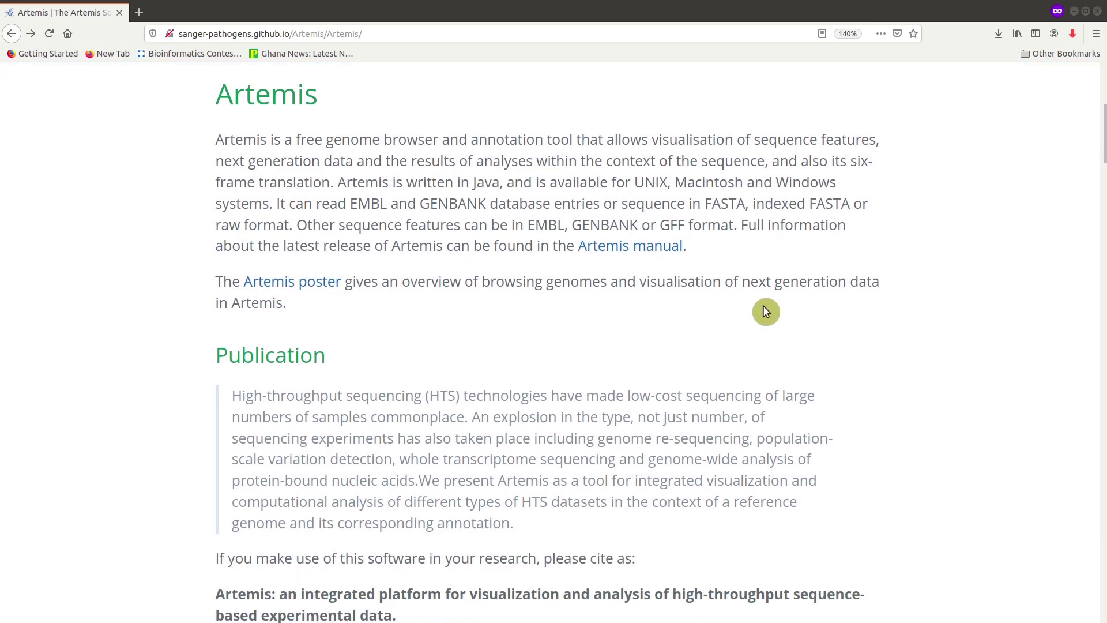
scroll(762, 299, "down", 15)
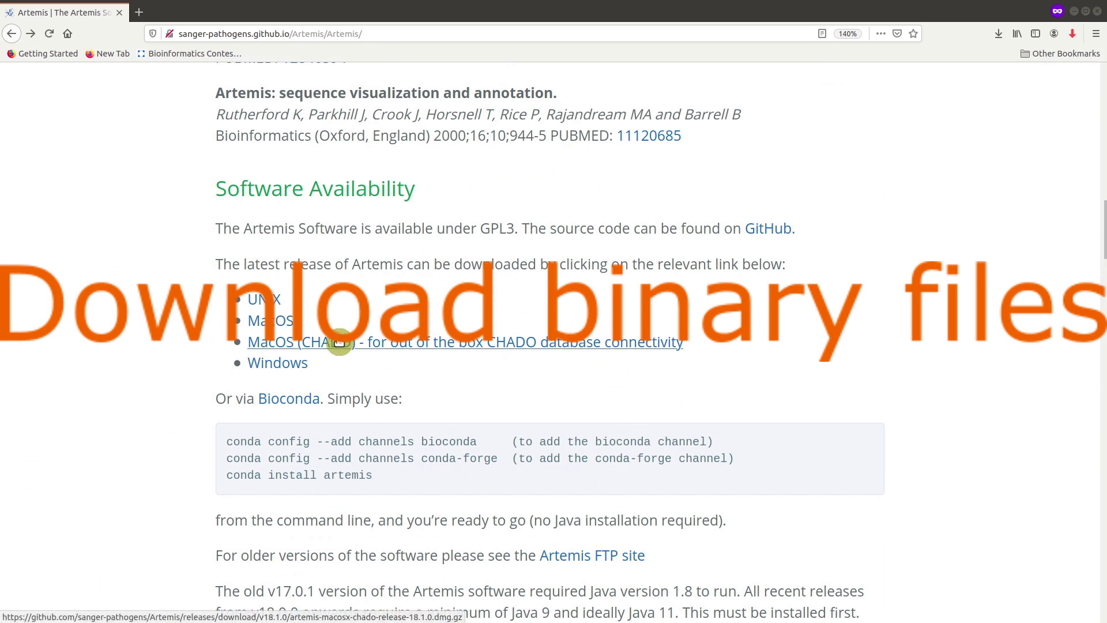
scroll(345, 312, "up", 1)
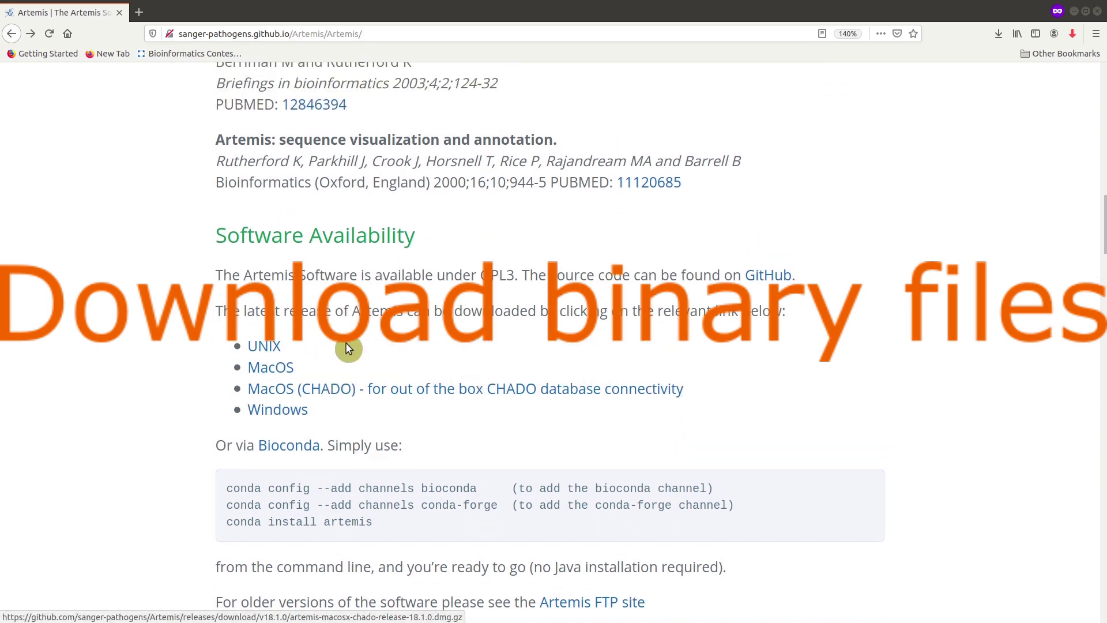
left_click(269, 346)
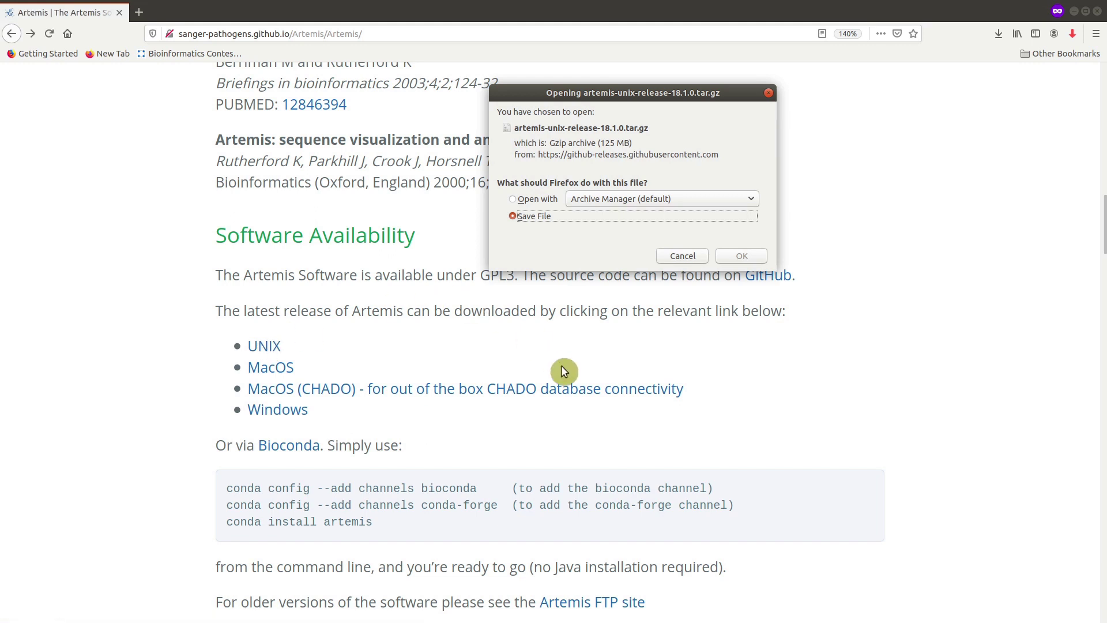
left_click(745, 255)
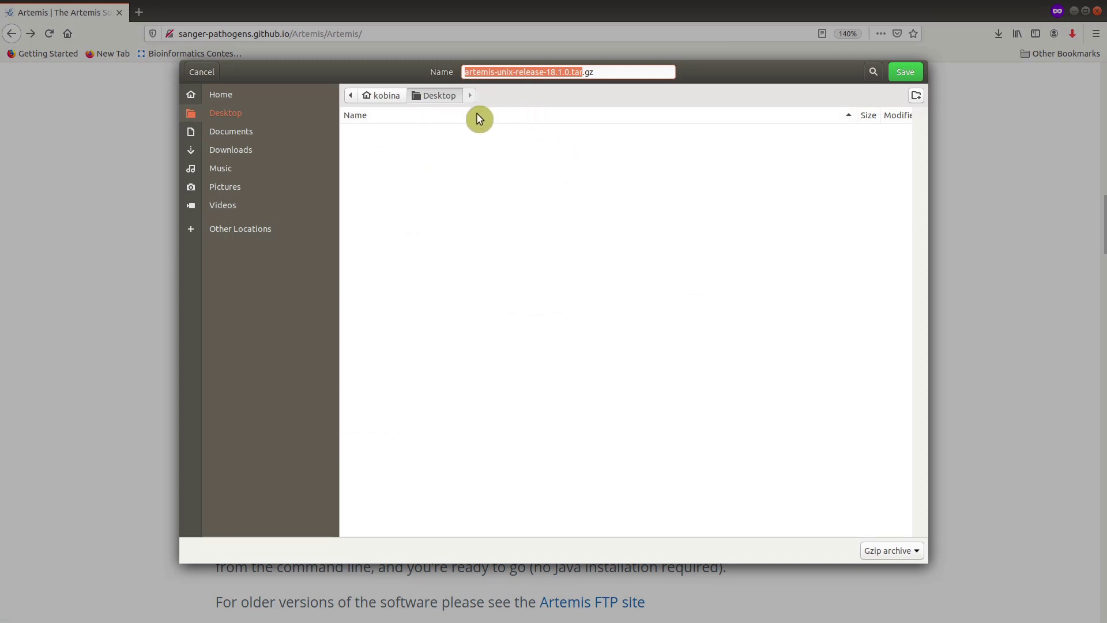
left_click(904, 78)
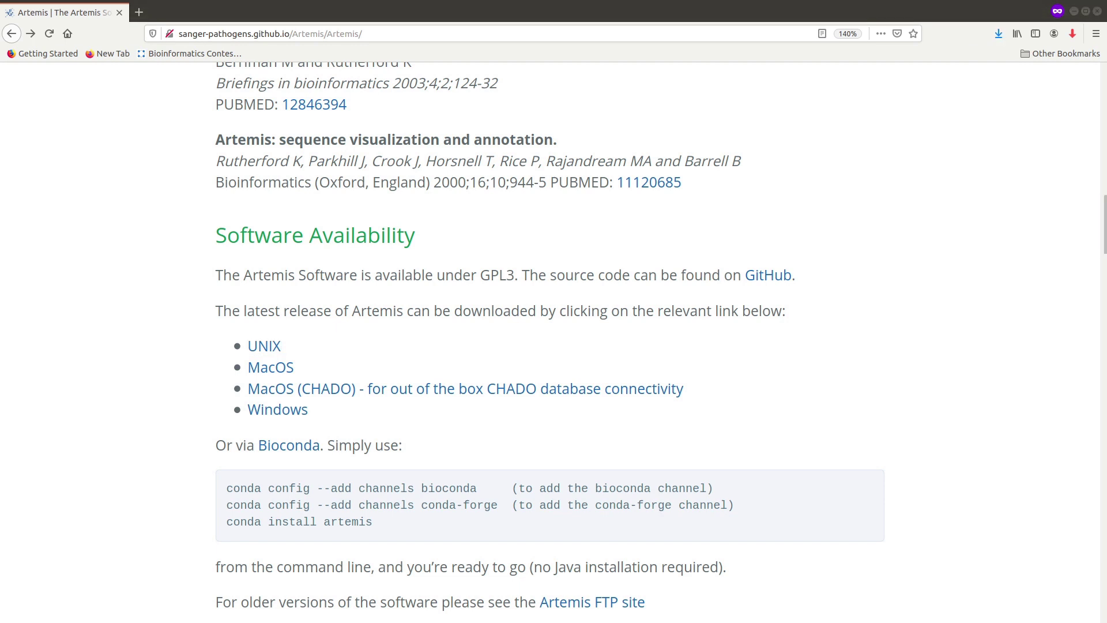
left_click(1073, 12)
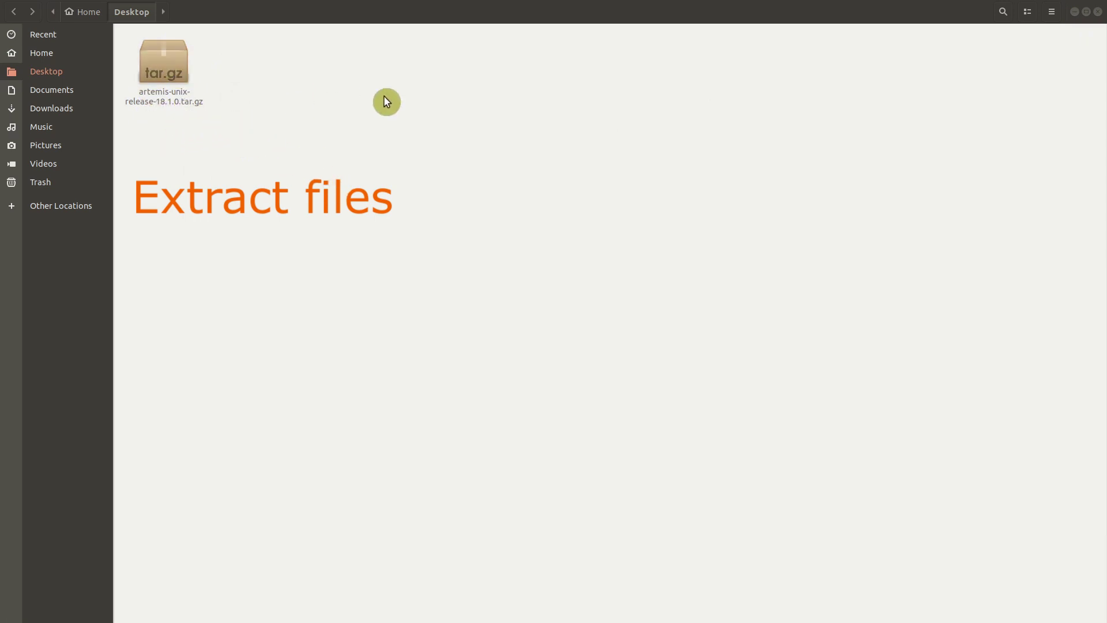
Step: Open a terminal from the Desktop folder, change into Desktop with cd, and list its files to locate the downloaded archive
right_click(462, 109)
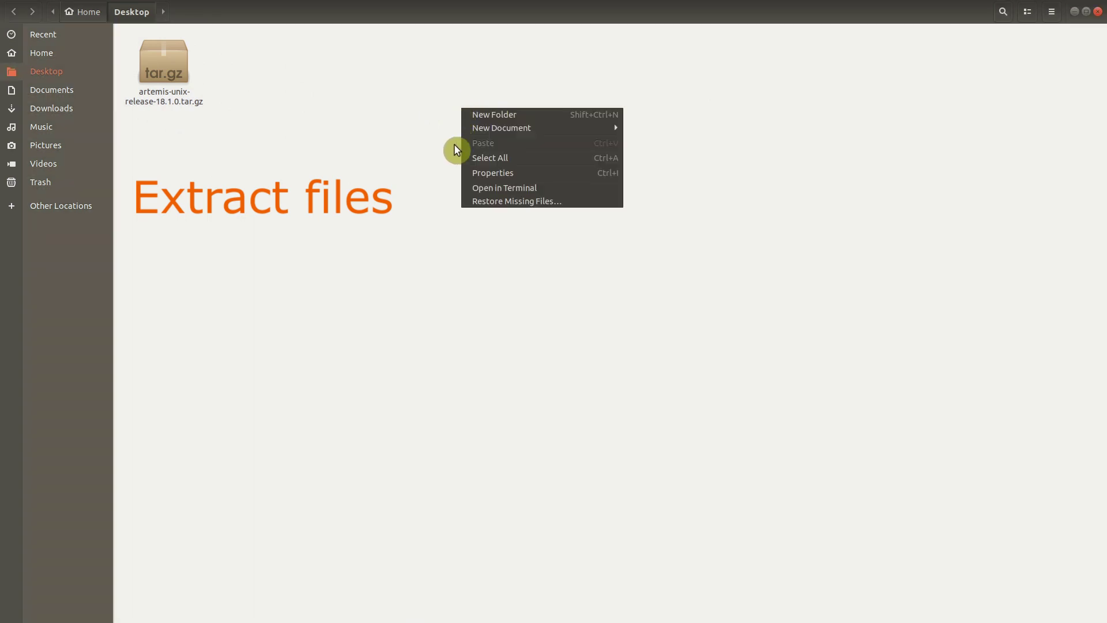
left_click(484, 189)
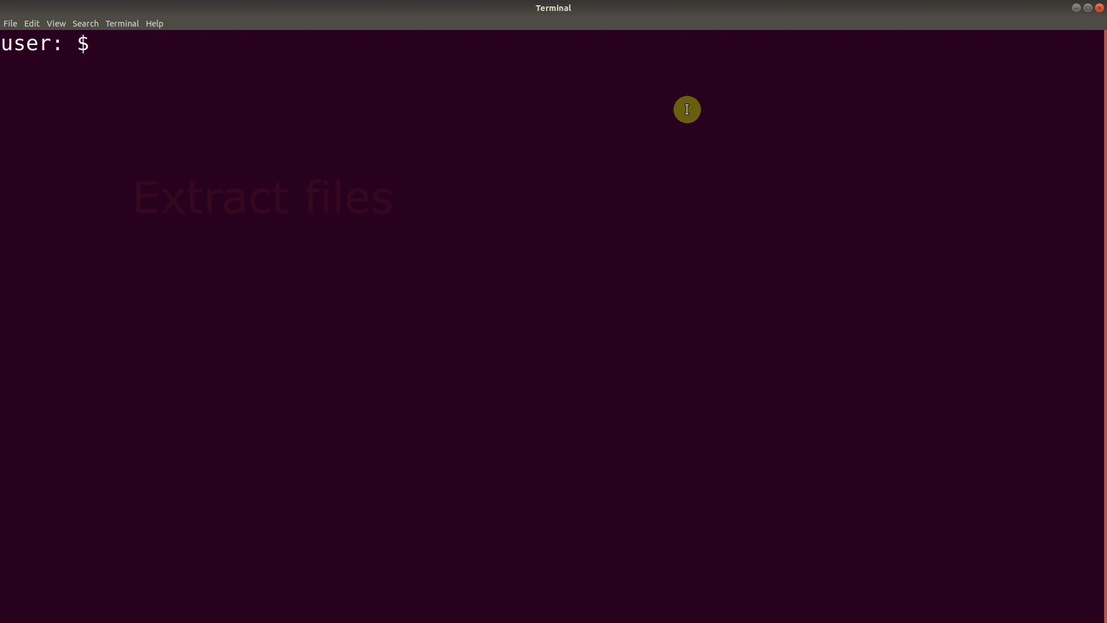
type("cd")
key("Return")
type("cd")
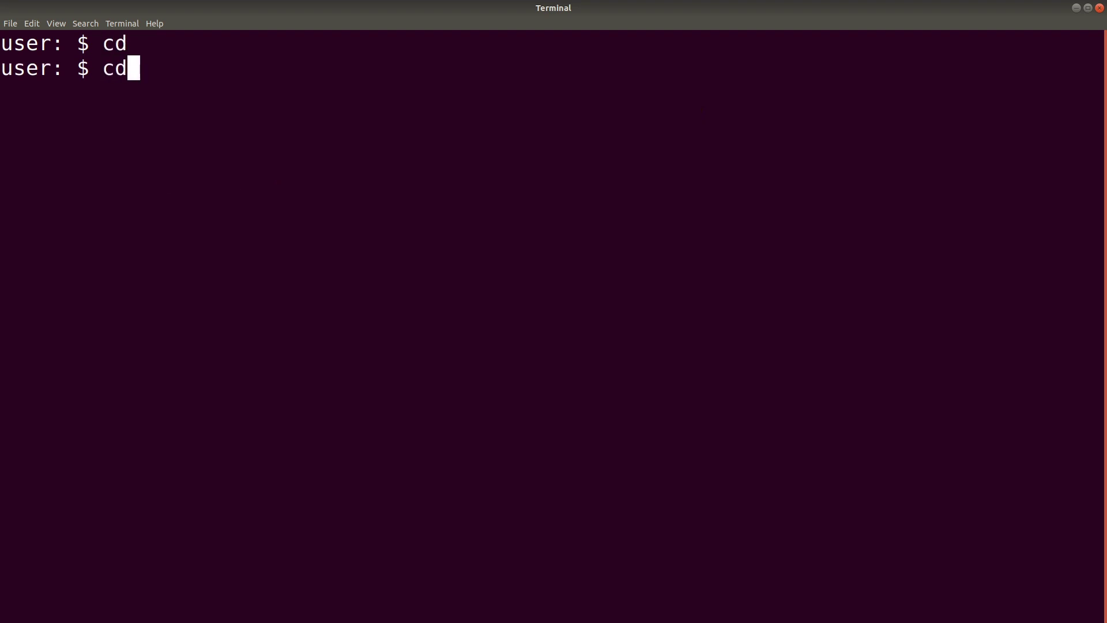
type(" Desktop")
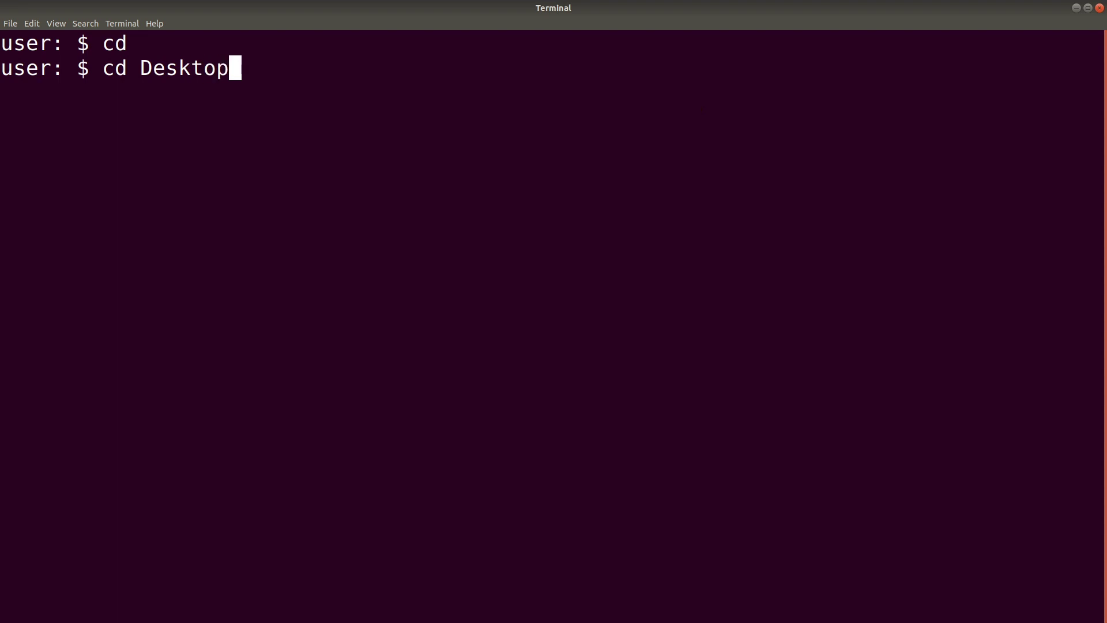
key("Return")
type("ls")
key("Return")
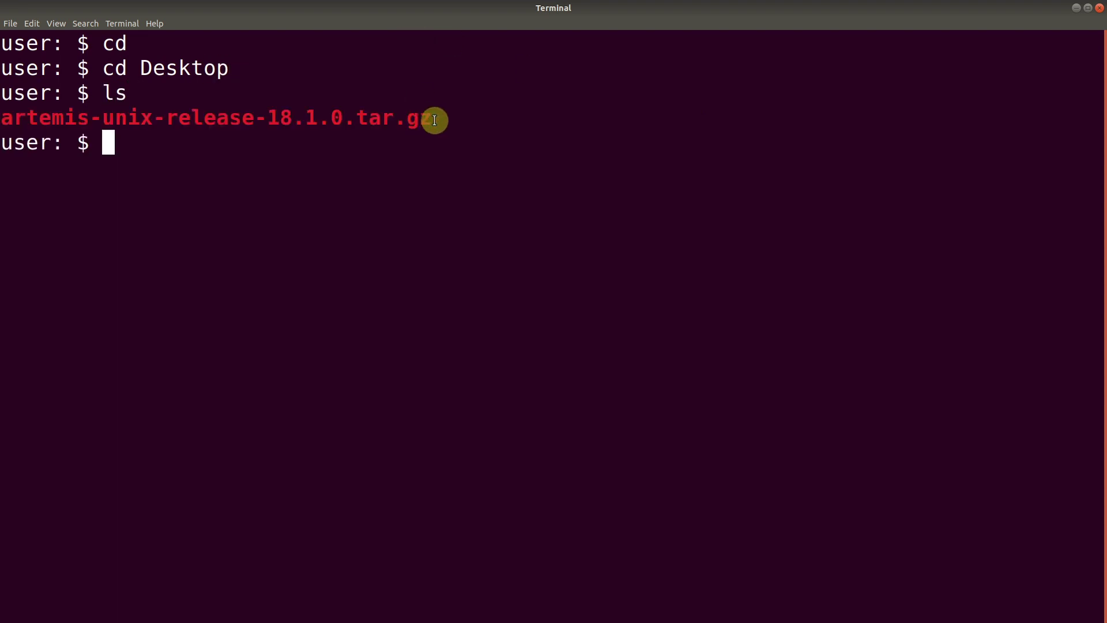
left_click_drag(432, 119, 53, 110)
left_click(53, 110)
Step: Extract the archive by running tar xvfz artemis-unix-release-18.1.0.tar.gz
type("tar x")
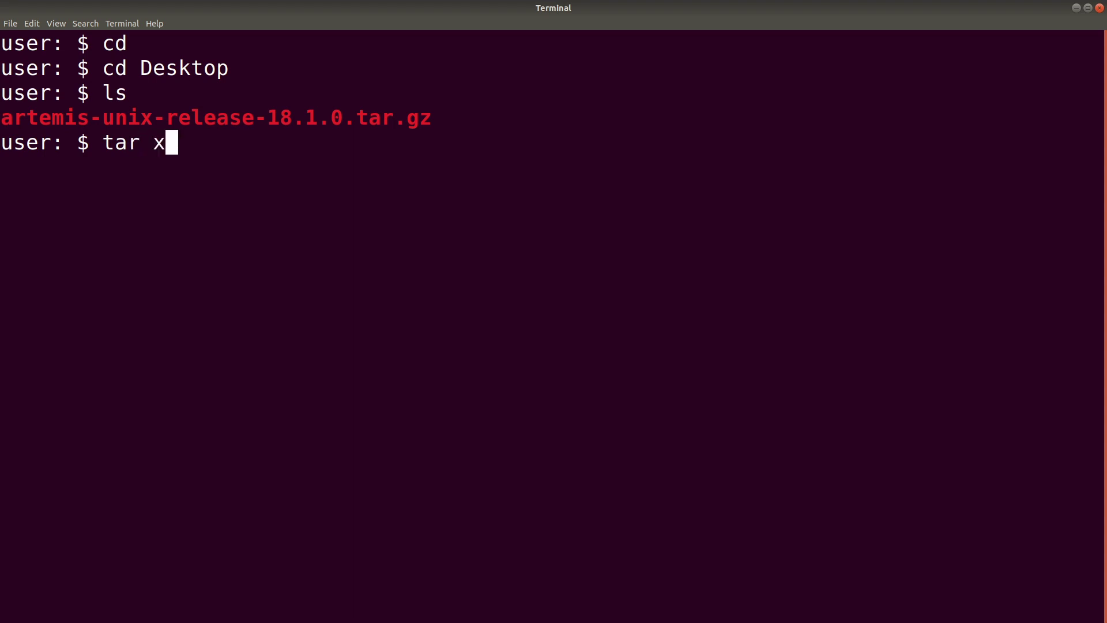
type("vfz ")
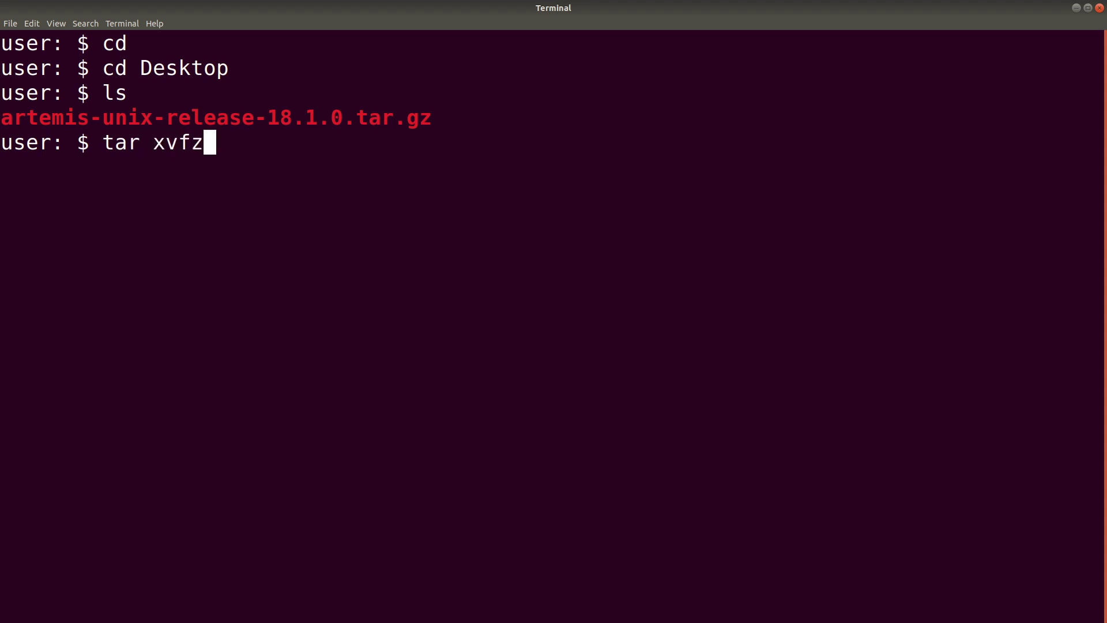
type("art")
key("Tab")
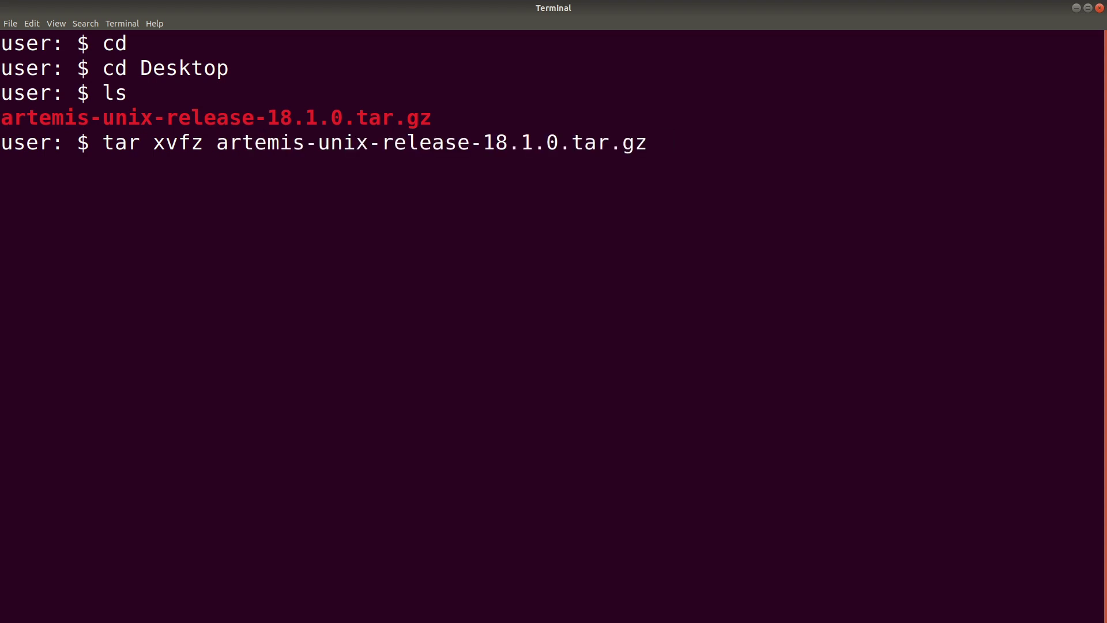
key("Return")
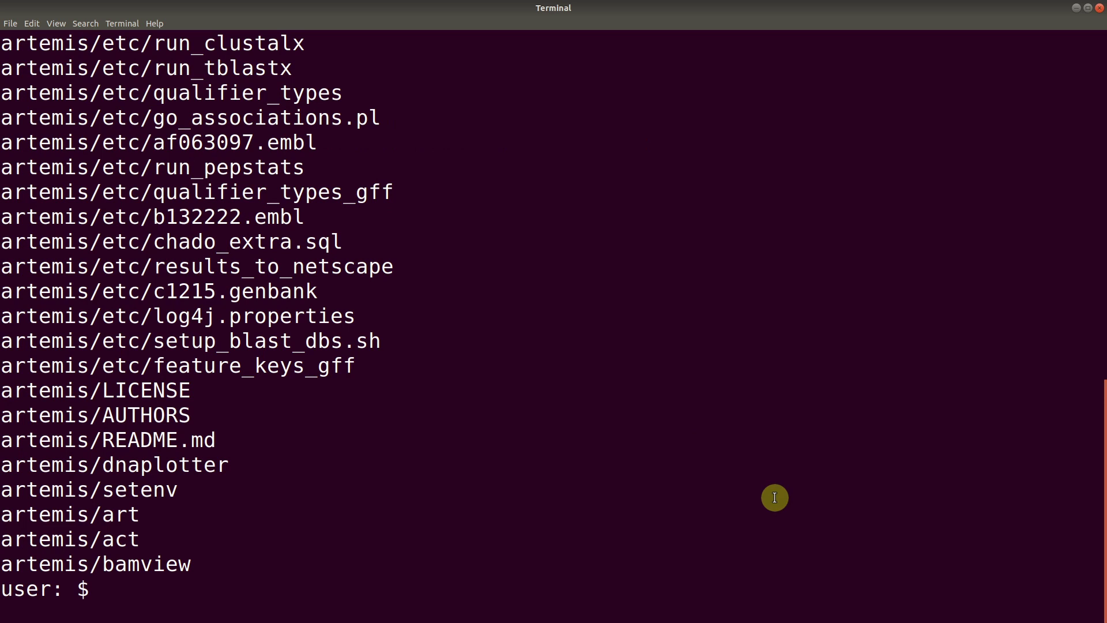
Step: Clear the terminal and list the Desktop contents to check for the extracted artemis folder
type("clear")
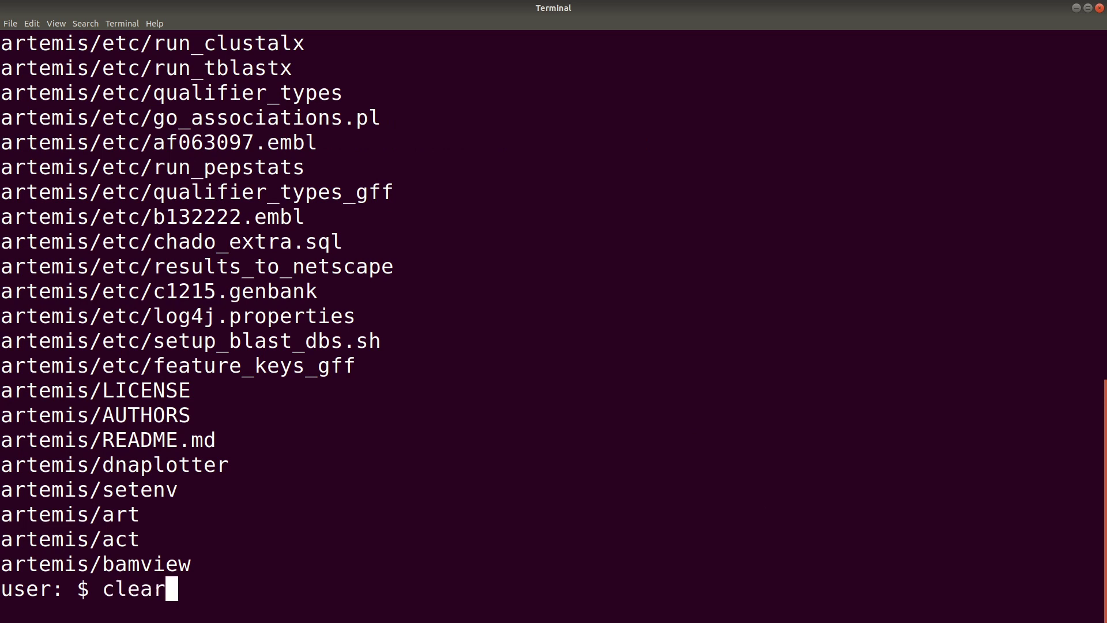
key("Return")
type("ls")
key("Return")
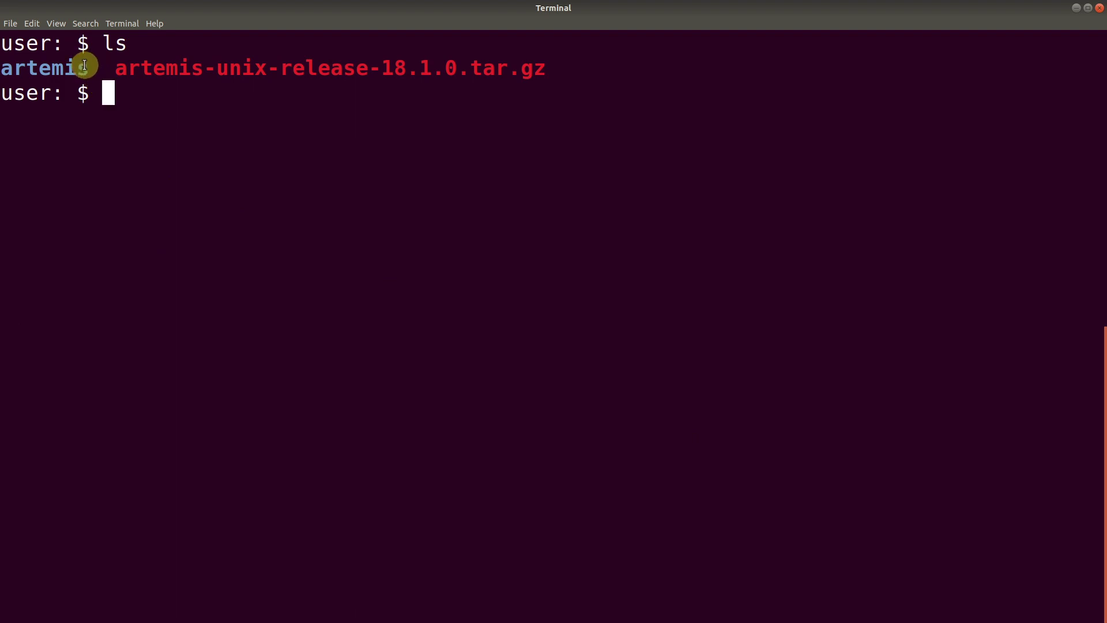
left_click_drag(84, 67, 30, 61)
left_click(24, 62)
Step: Change into the extracted artemis directory and list its files
type("cd")
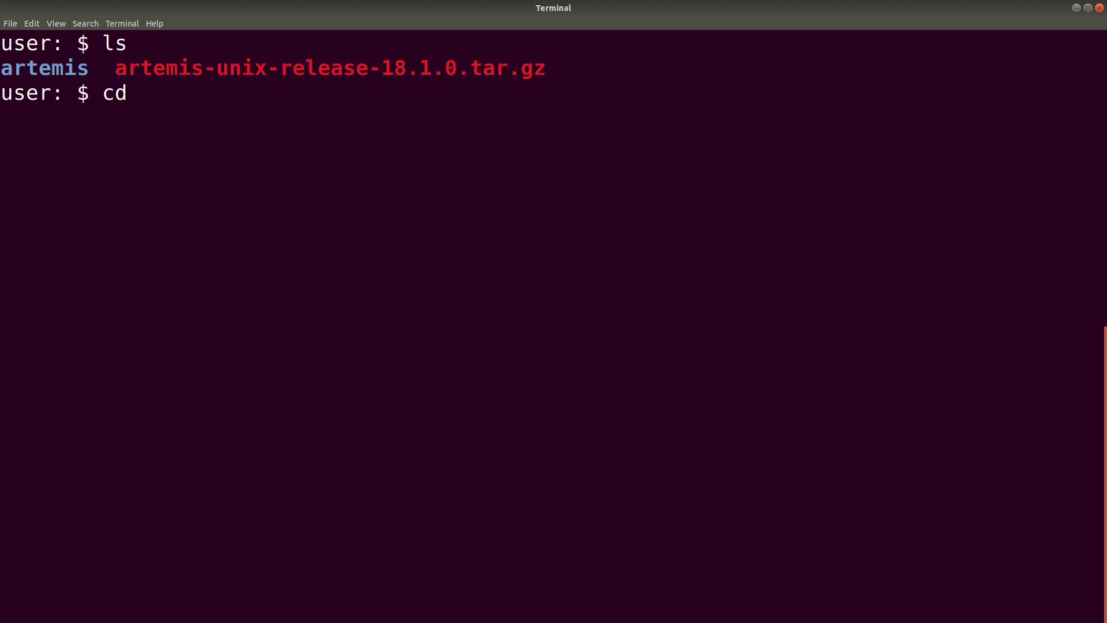
key("BackSpace")
type("ar")
key("Tab")
key("Return")
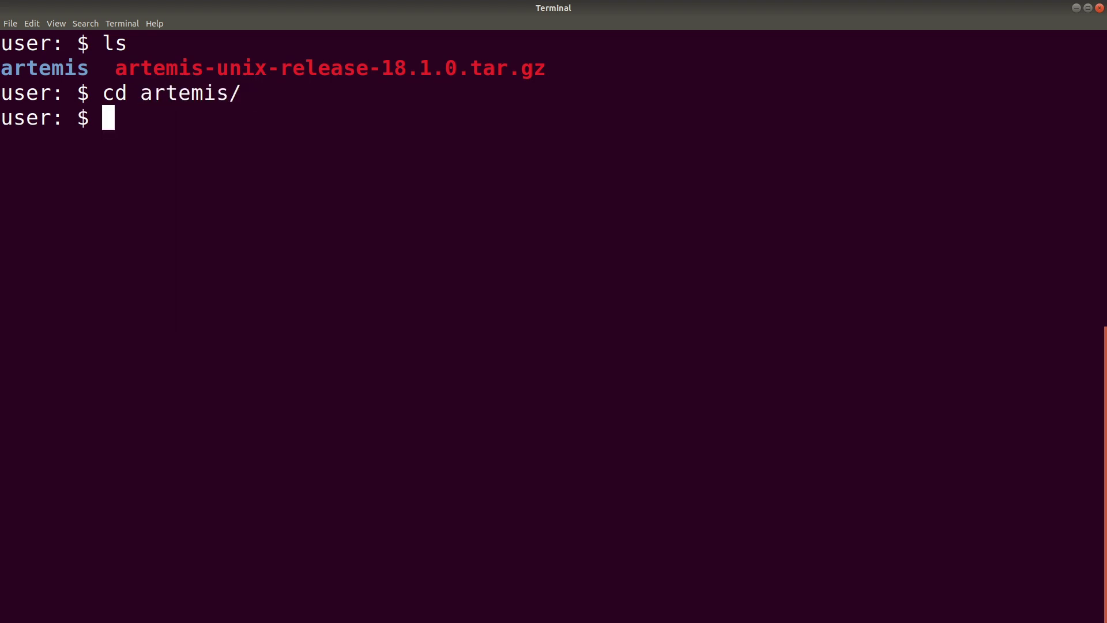
type("ls")
key("Return")
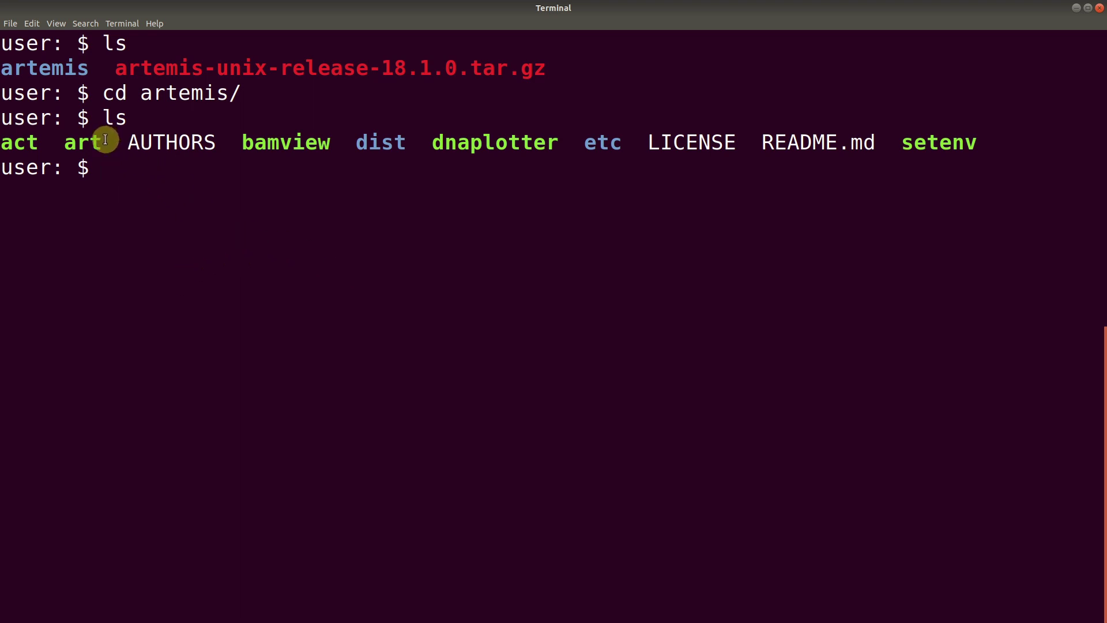
Step: Launch Artemis from the extracted directory with ./art and maximize its window
left_click(66, 139)
type("./art")
key("Return")
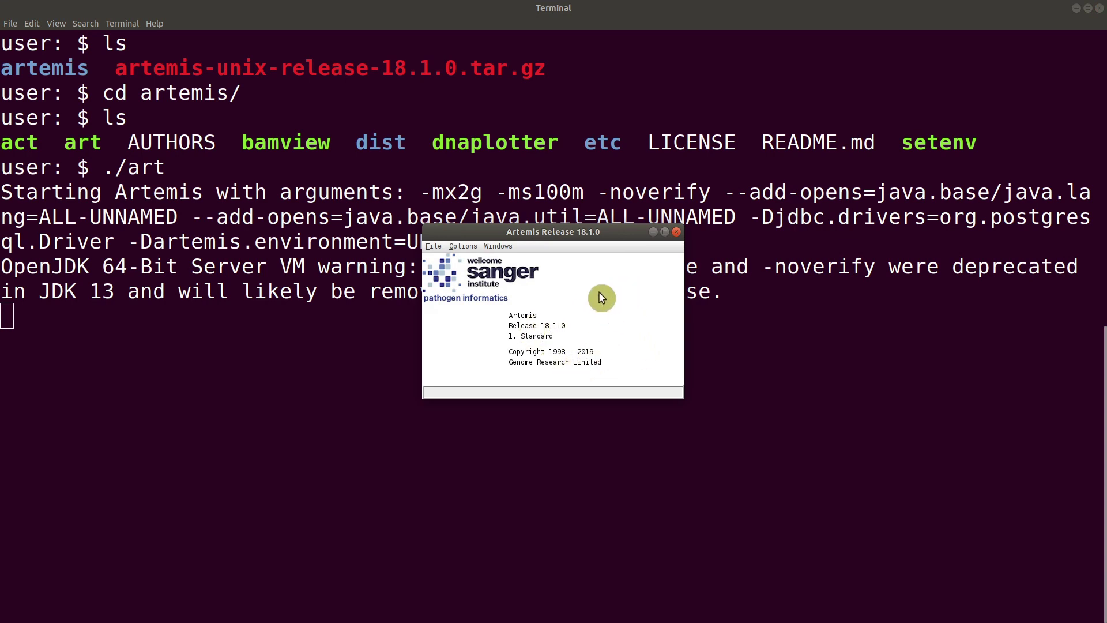
left_click(664, 232)
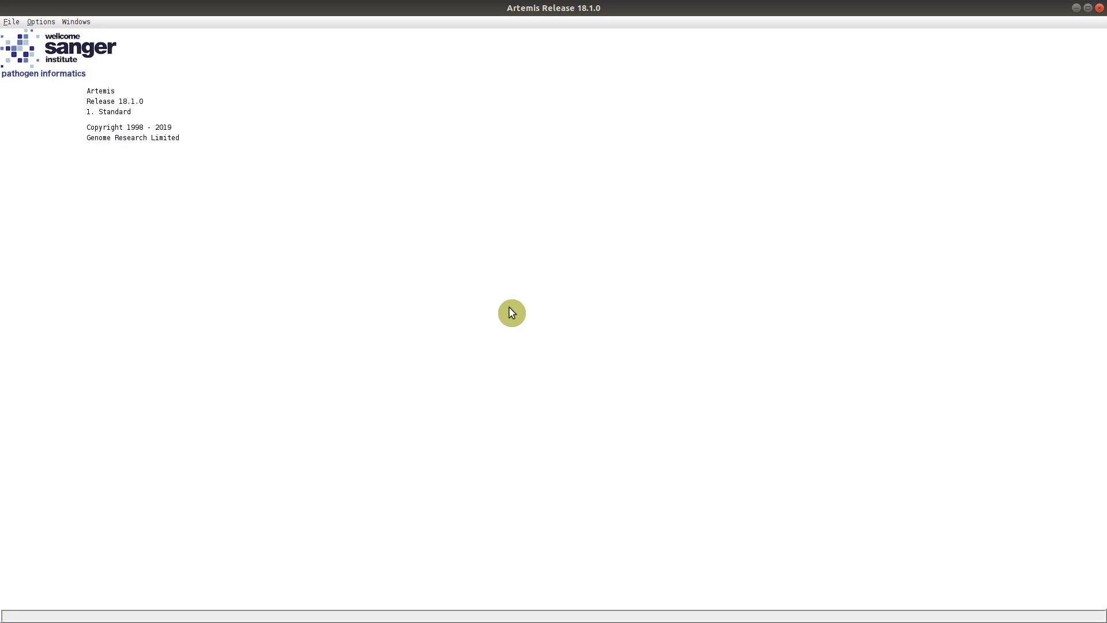